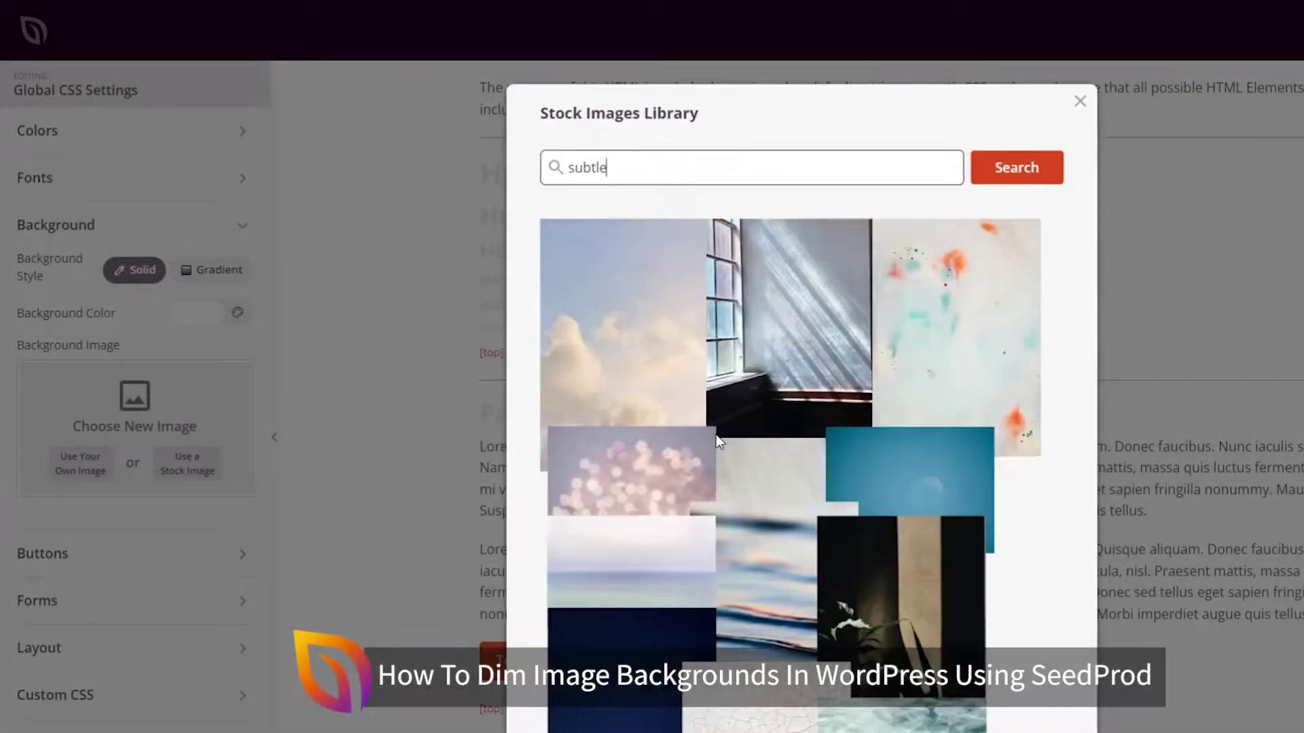
Use the cracked-texture stock image as background and try several Dim Background strengths, ending near 70.
scroll(742, 442, "down", 7)
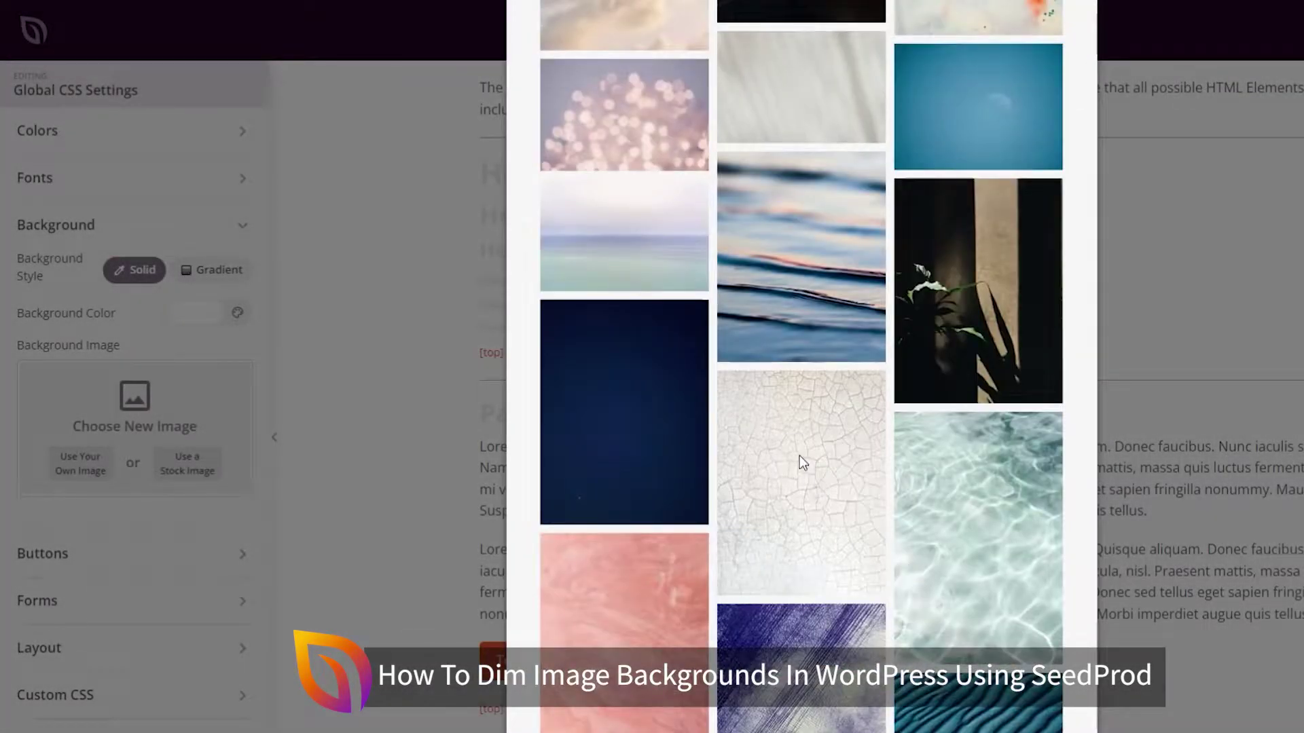
left_click(800, 455)
left_click_drag(122, 717, 59, 717)
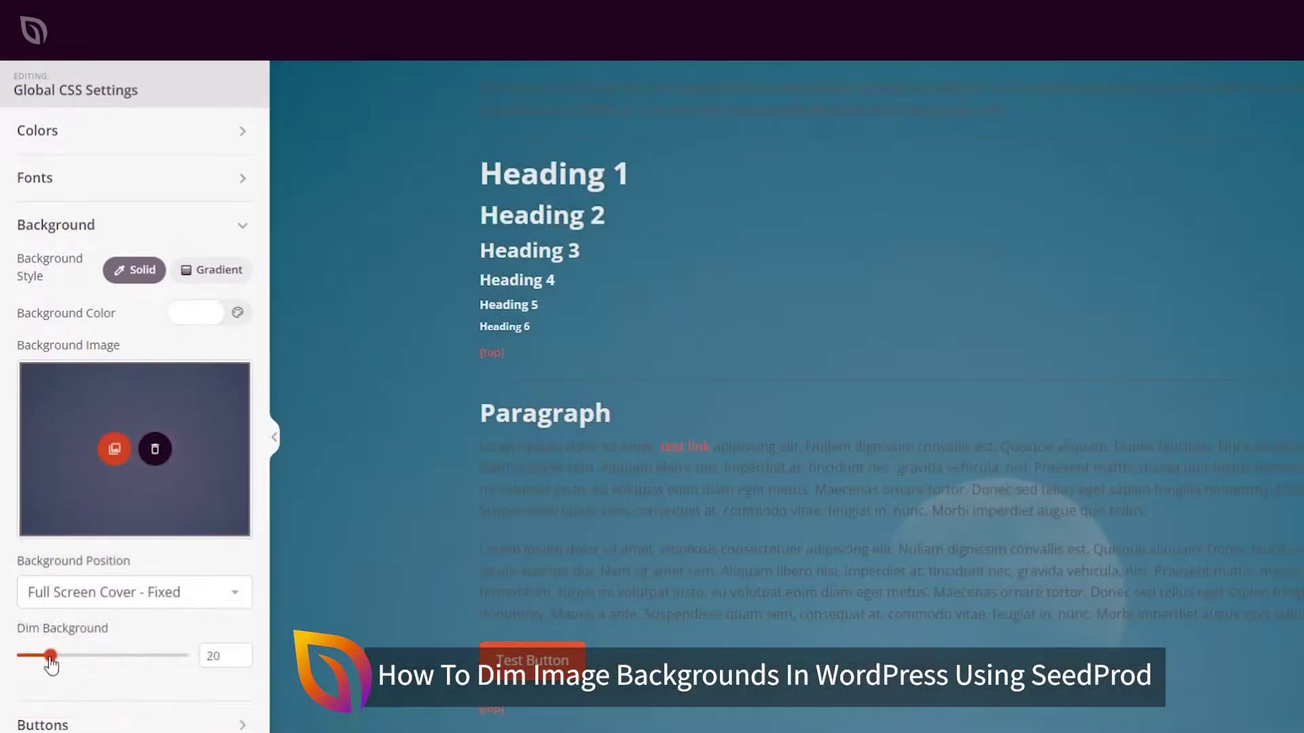
left_click_drag(50, 656, 15, 662)
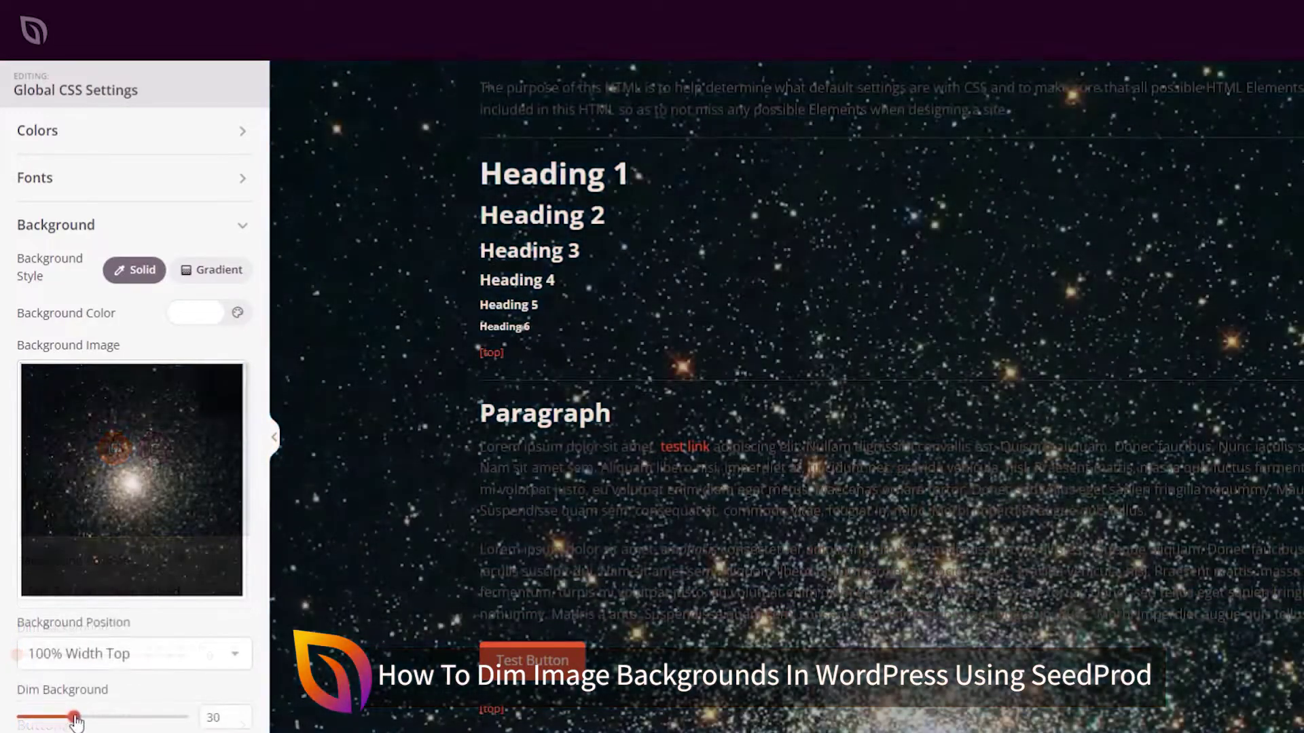
left_click_drag(74, 718, 169, 718)
left_click_drag(169, 719, 156, 718)
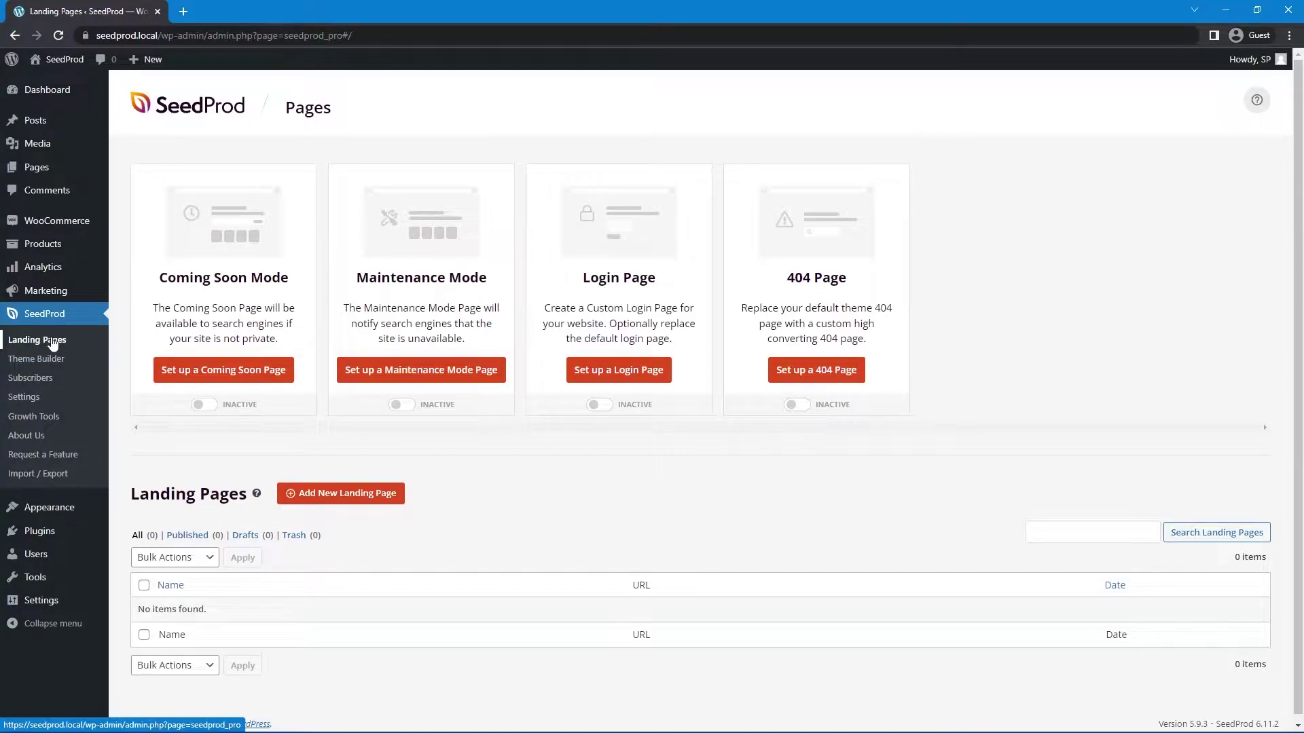
From SeedProd's Landing Pages list, choose Create New Landing Page.
left_click(52, 341)
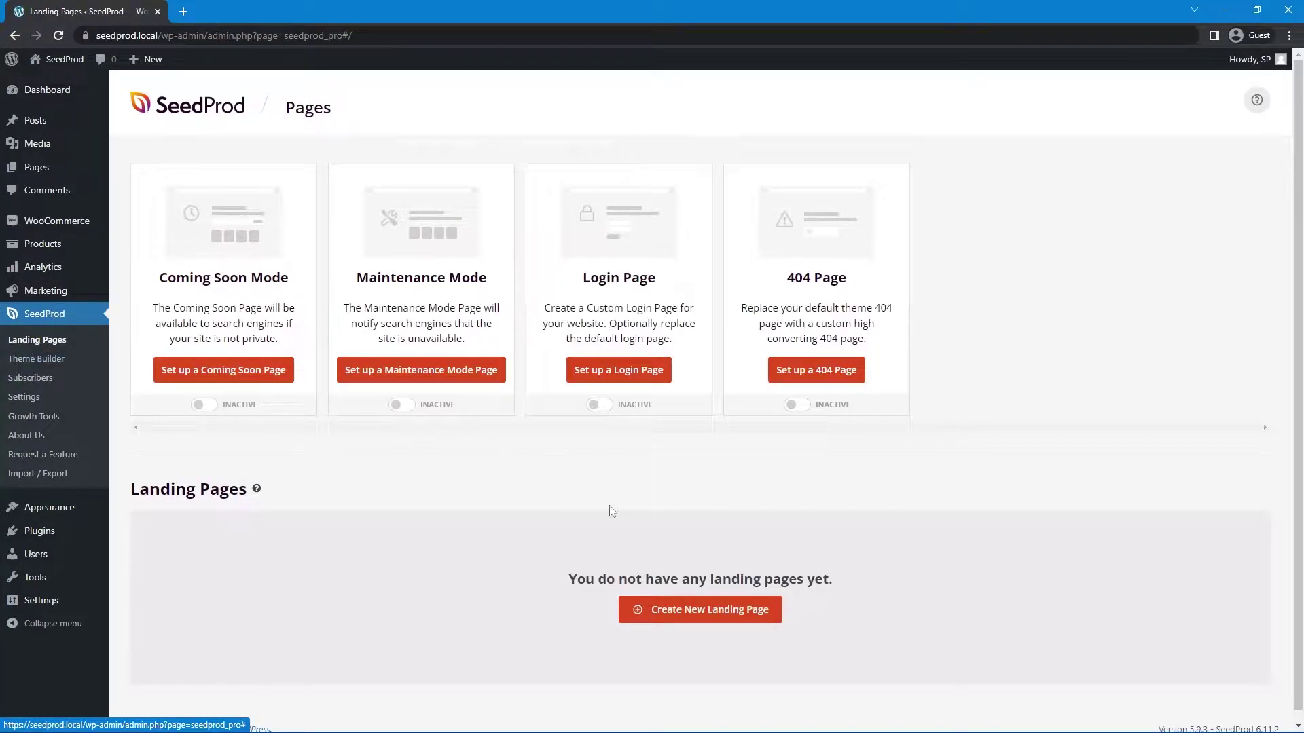
left_click(722, 612)
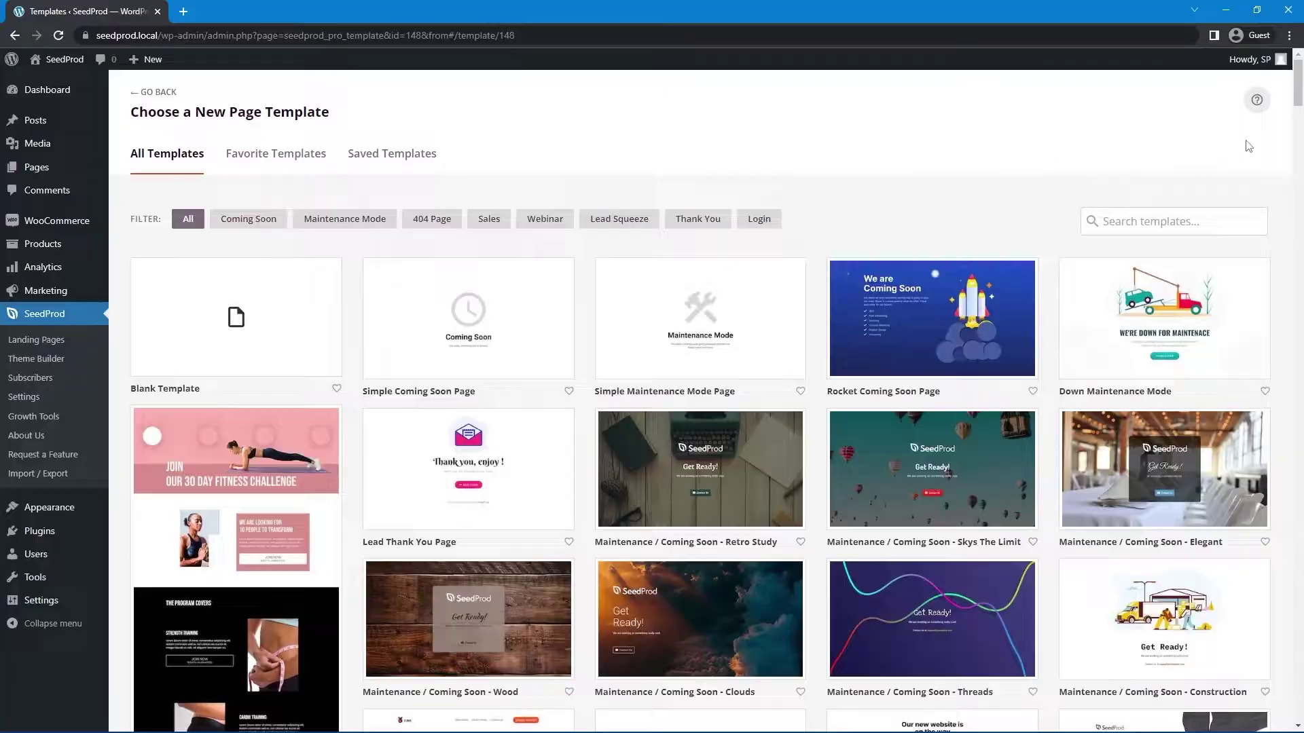
Pick the Retro Study template, name the page 'Dim', and save to start editing.
mouse_move(1294, 89)
left_mouse_down()
mouse_move(1290, 536)
mouse_move(1290, 81)
left_mouse_up()
scroll(931, 186, "down", 2)
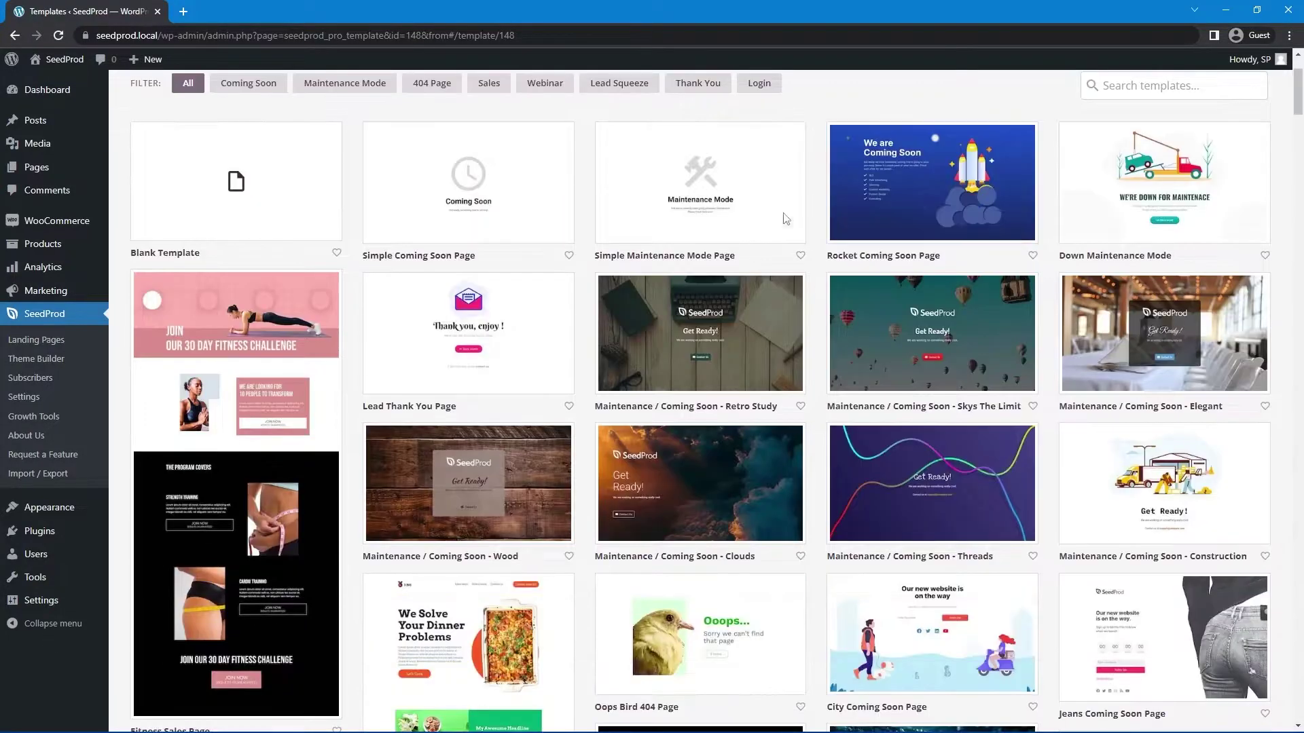
left_click(685, 337)
type("Dim")
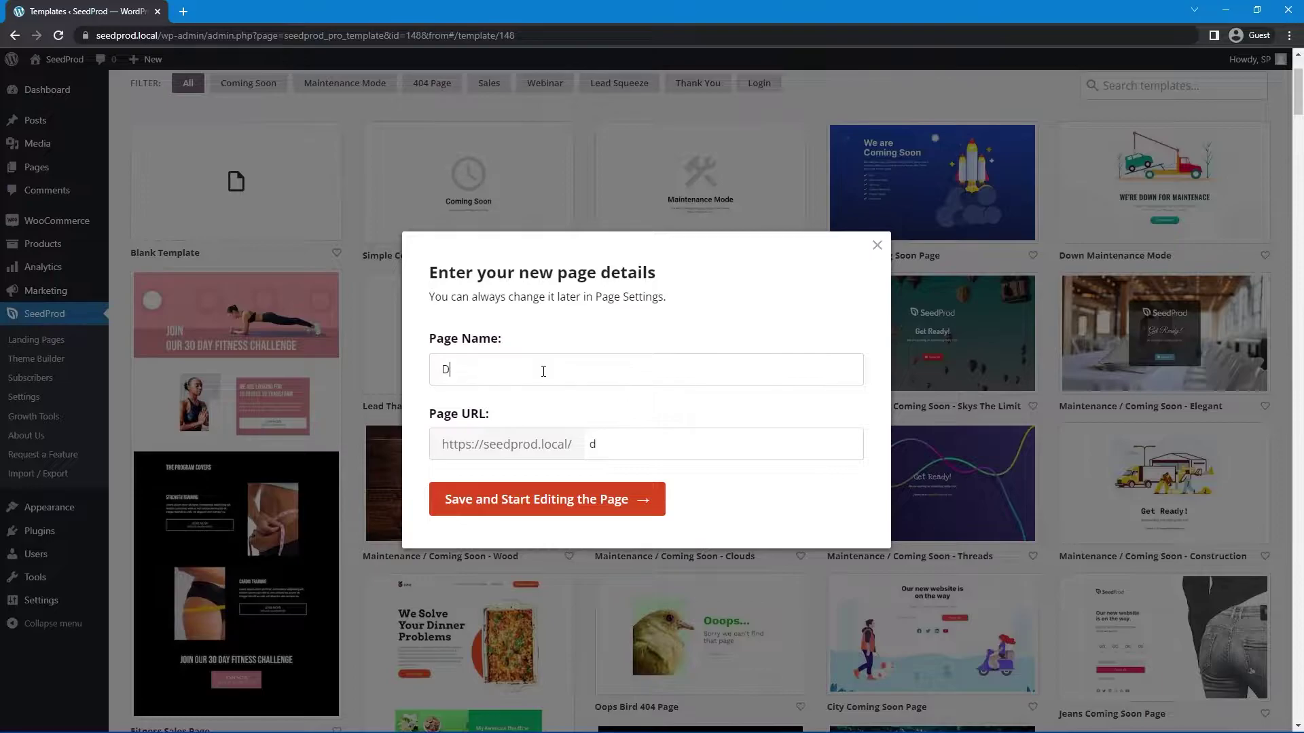
left_click(561, 510)
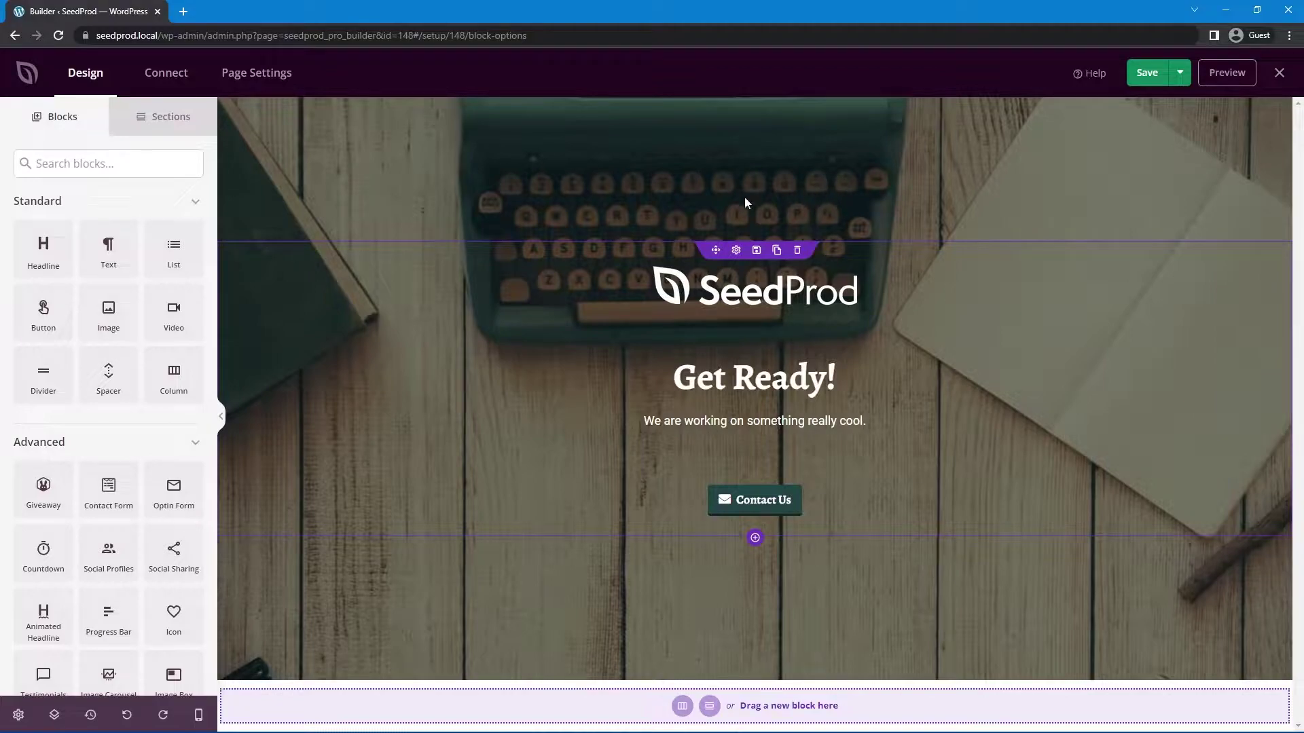
Inspect the section's background settings, then return to Blocks and open the page's Global Settings.
left_click(347, 273)
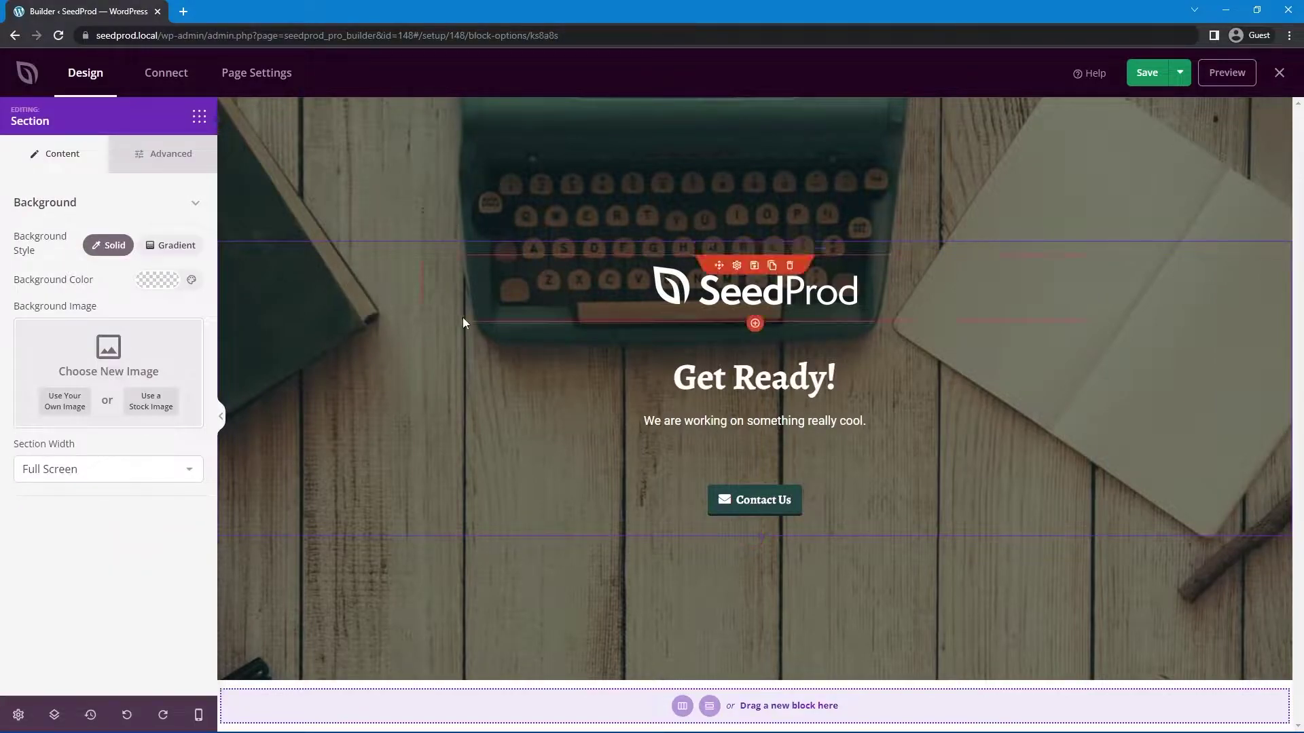
left_click(199, 118)
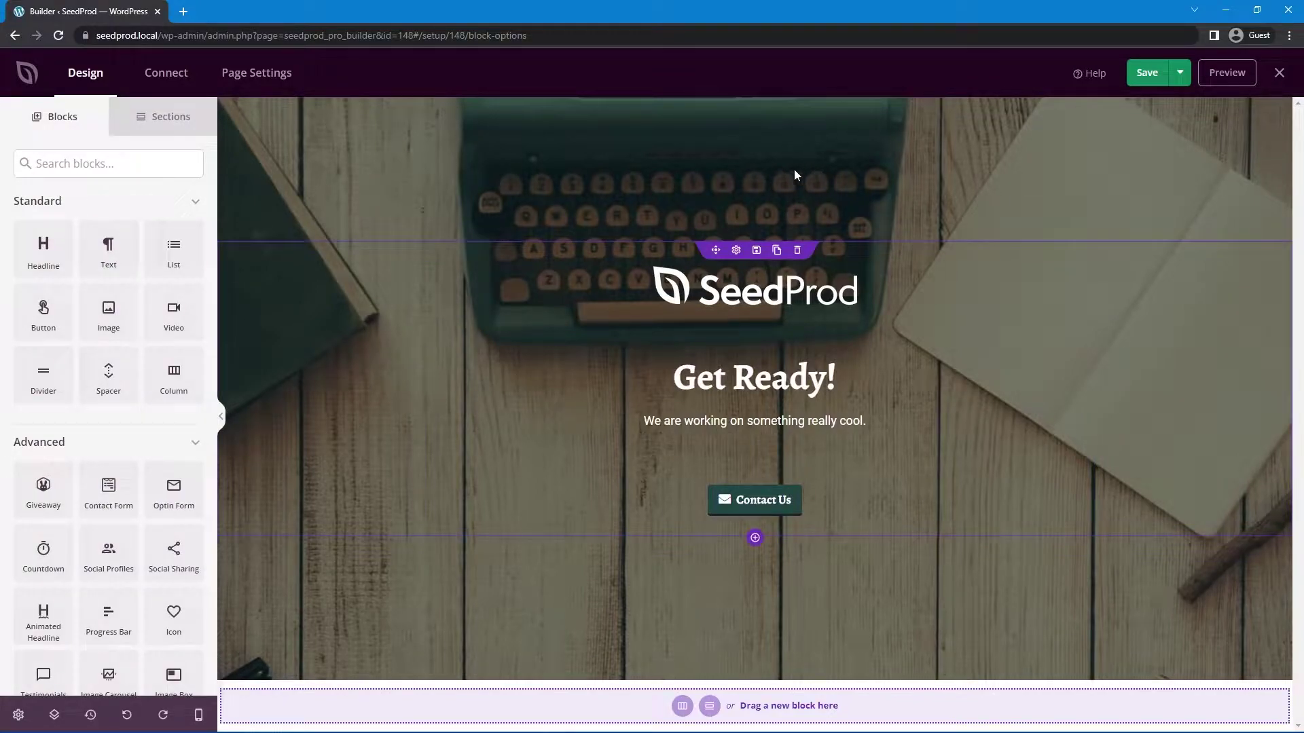
left_click(17, 716)
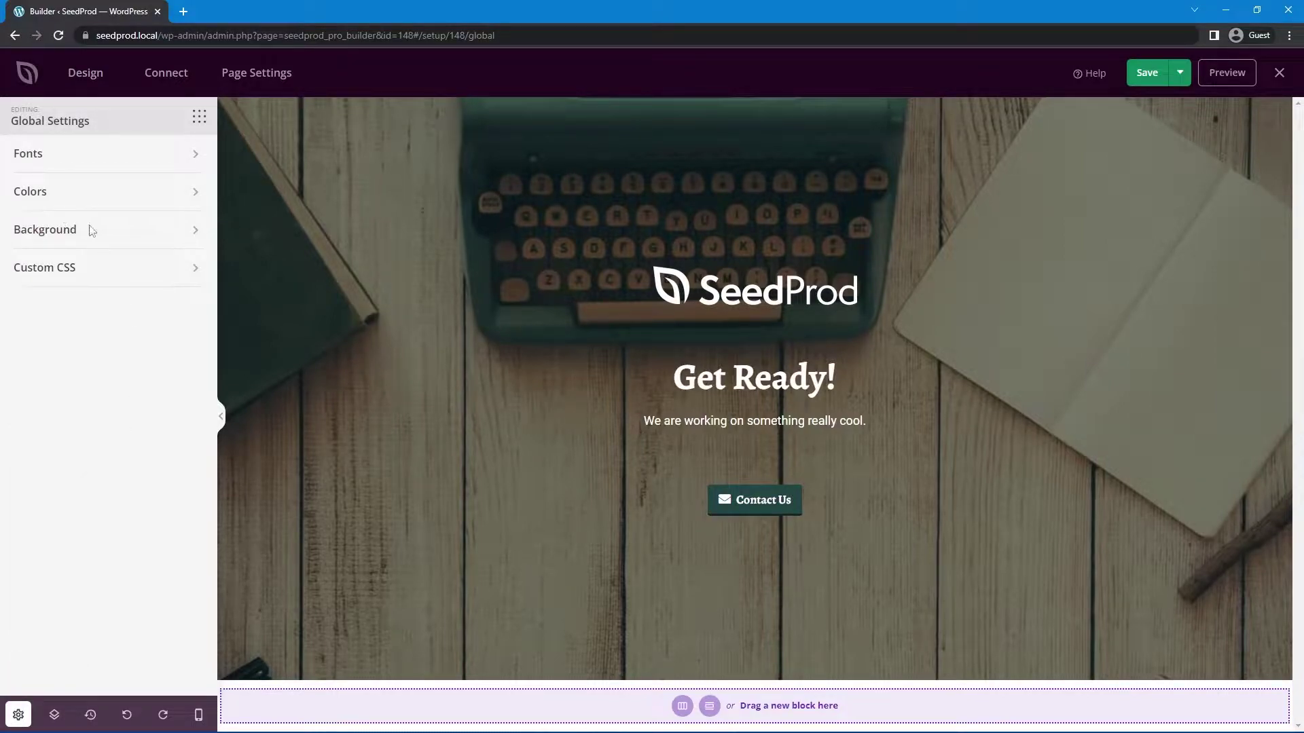
Expand the global Background options and delete the typewriter background image.
left_click(92, 231)
mouse_move(157, 376)
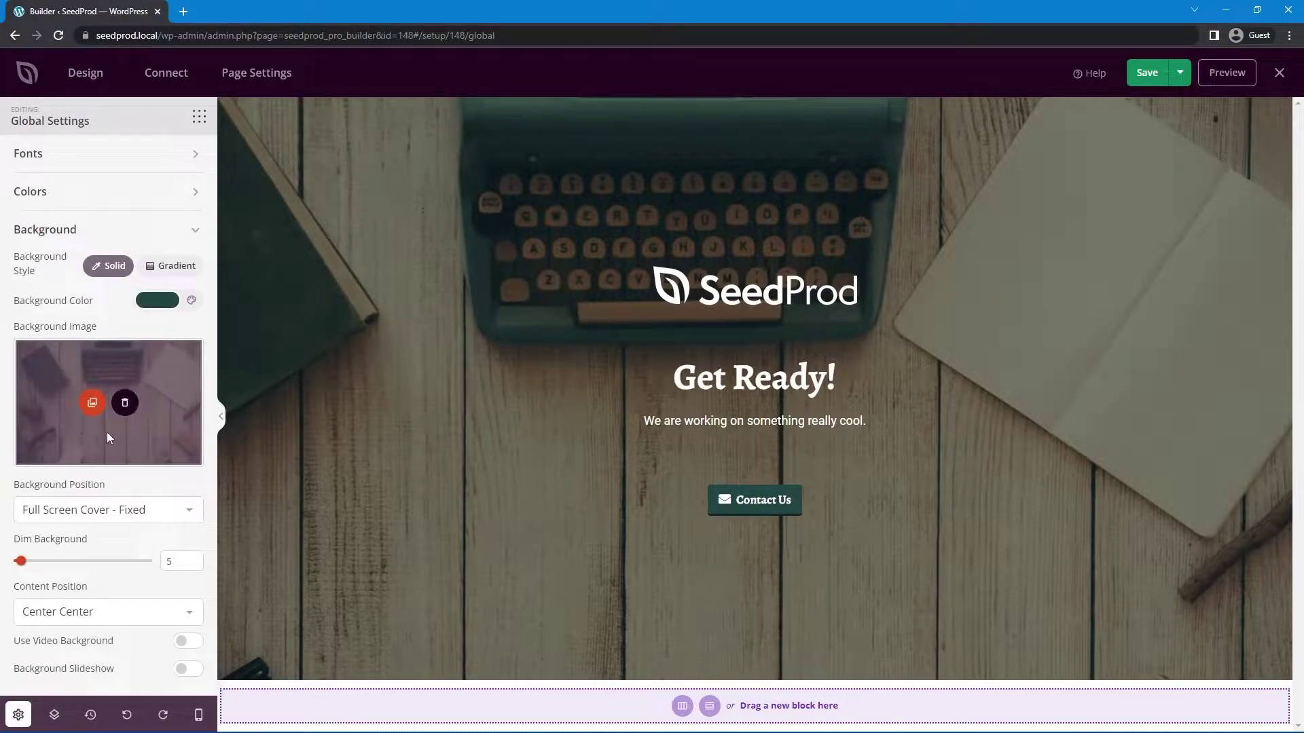
left_click(126, 403)
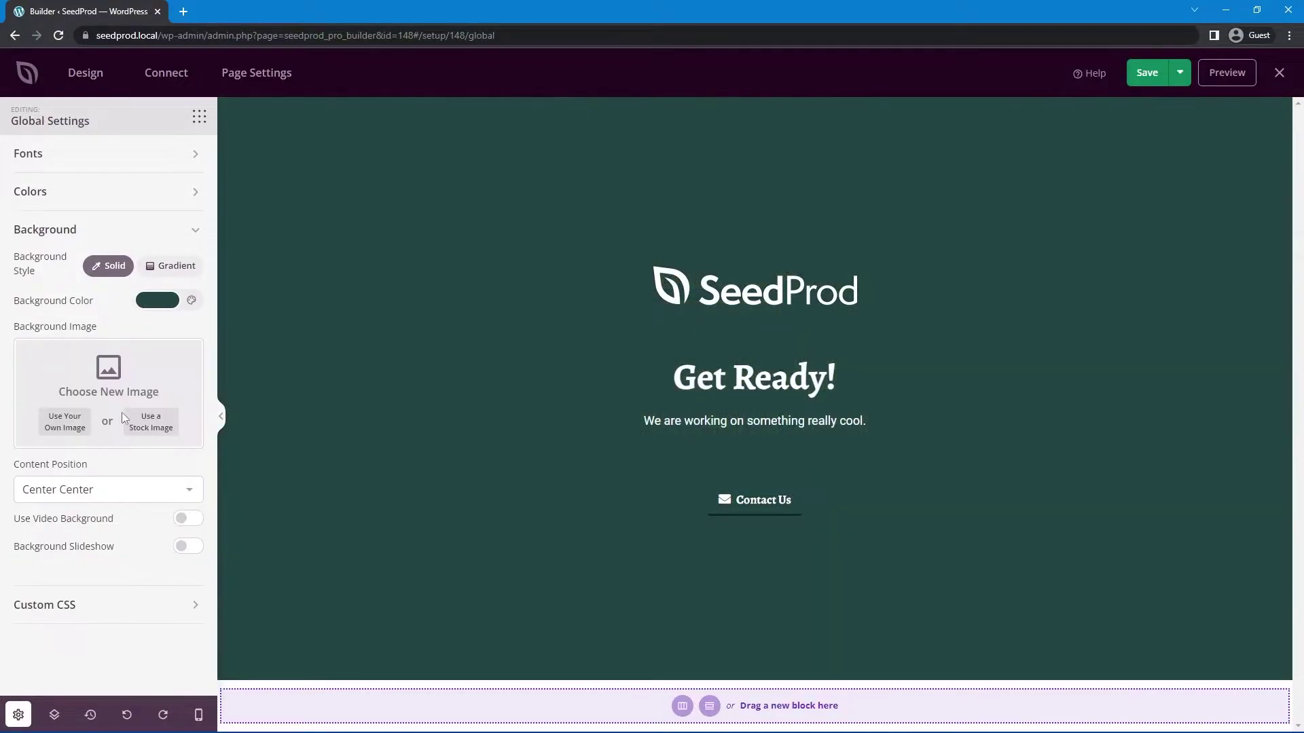
Change the global background colour to the blue common colour.
left_click(154, 304)
left_click_drag(160, 378, 226, 375)
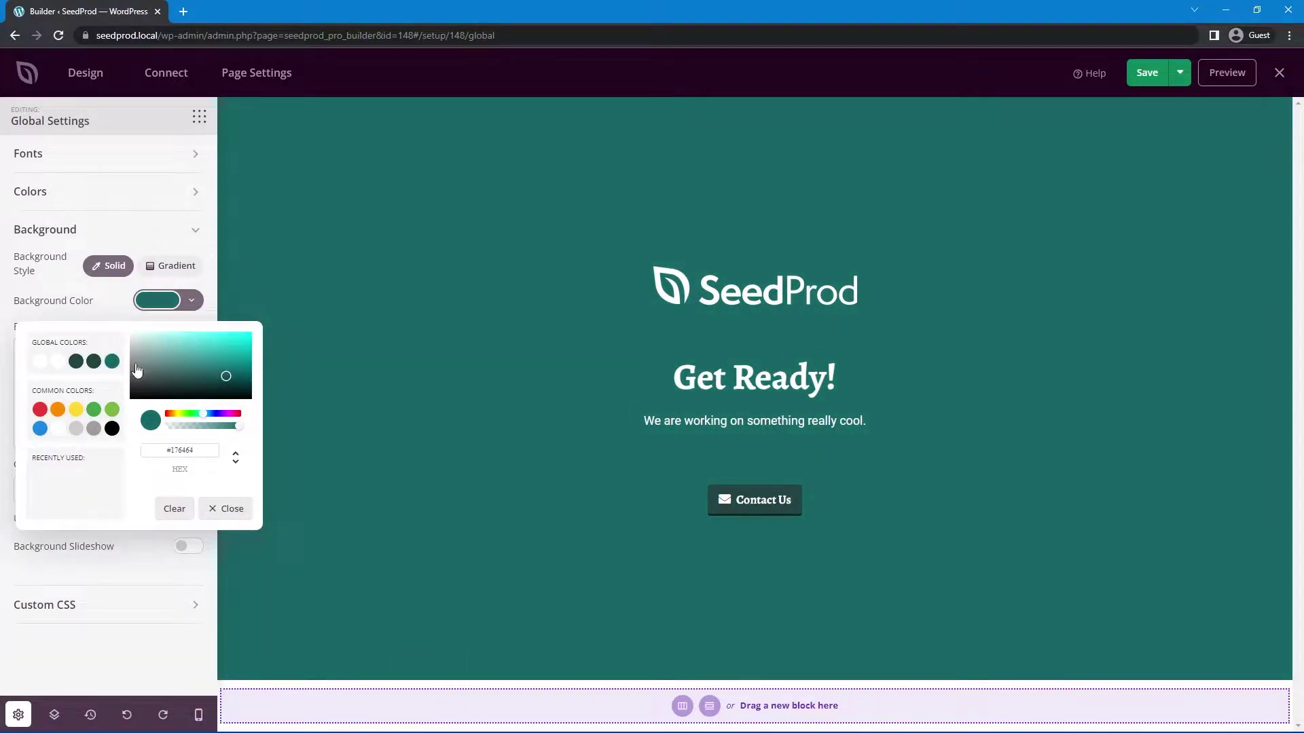
left_click(40, 428)
left_click(200, 370)
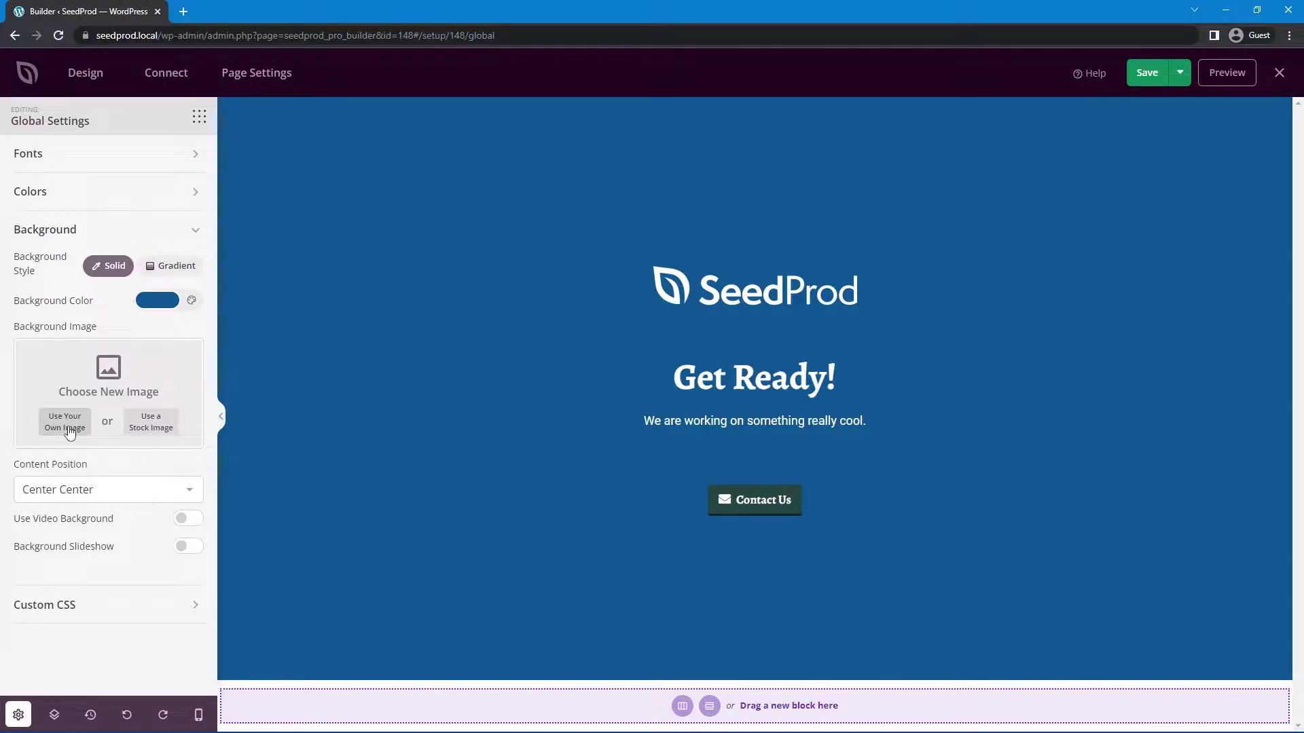
Search stock images for 'white' and set the olive-leaf photo as the background.
left_click(155, 425)
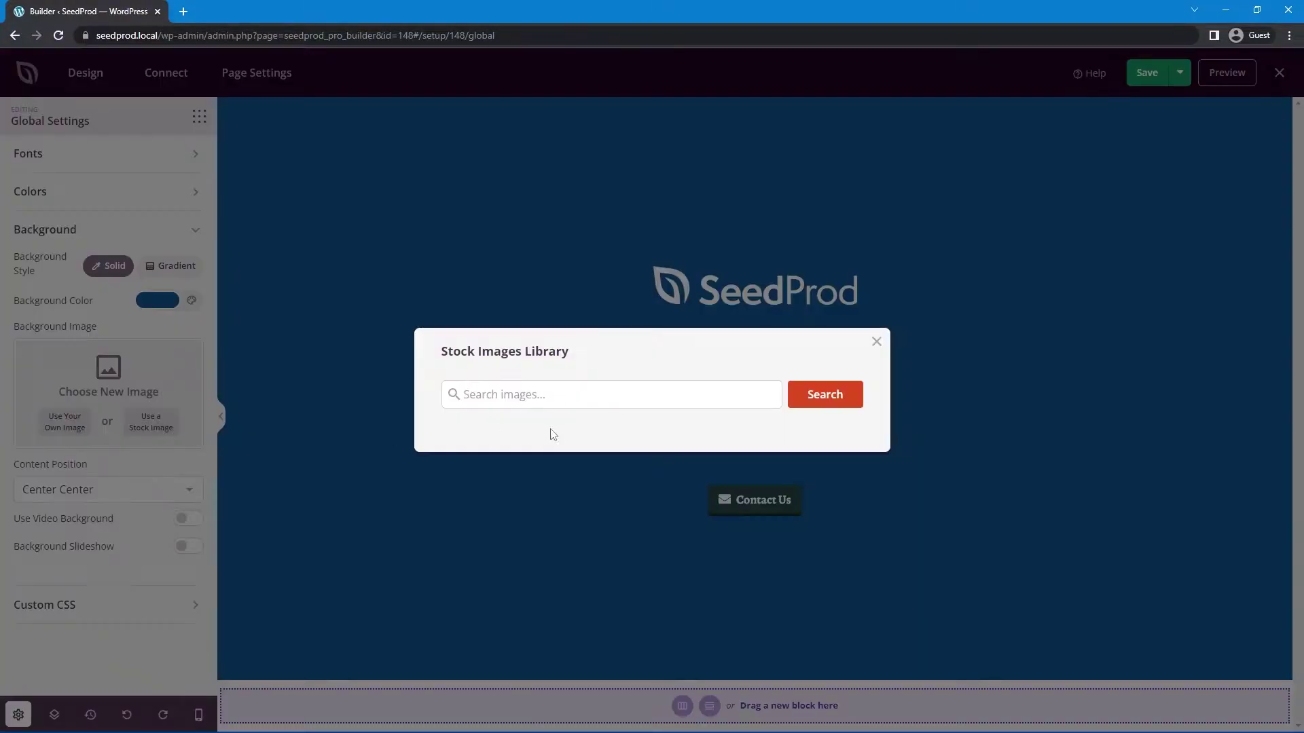
left_click(593, 396)
type("white")
key("Return")
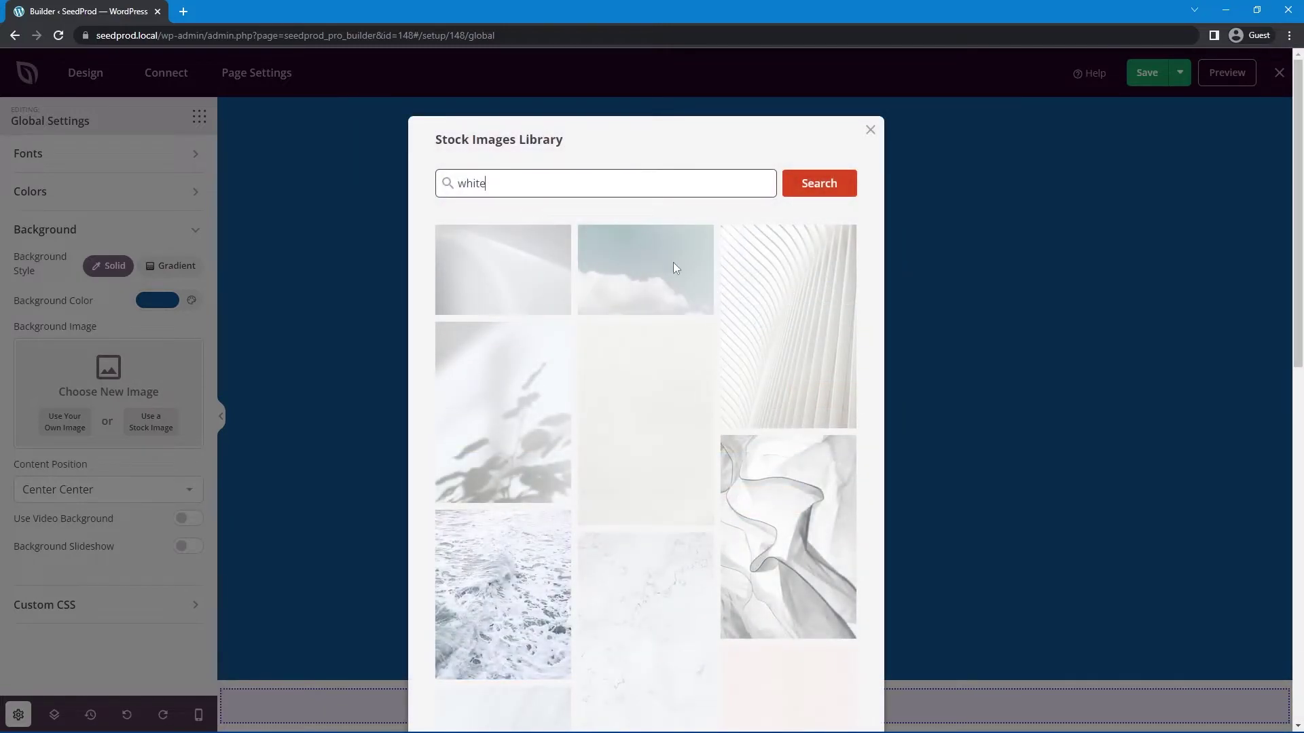
scroll(651, 296, "down", 11)
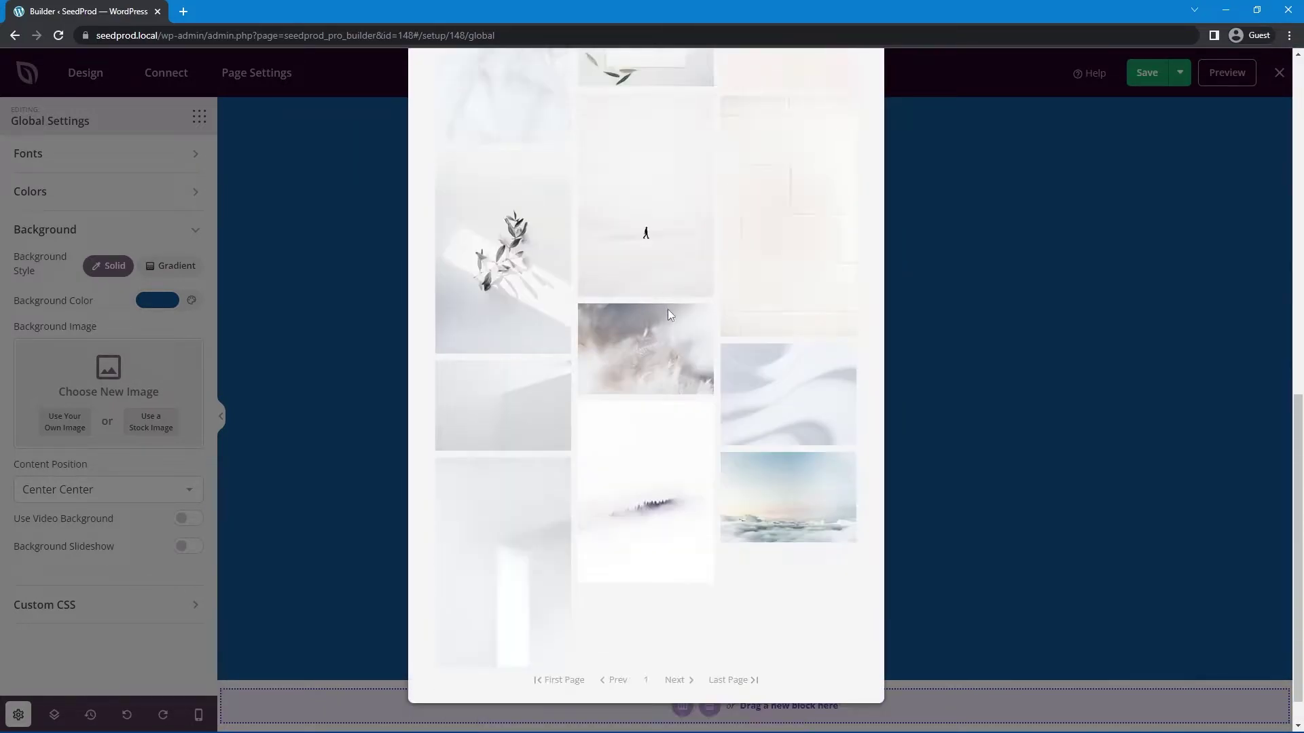
scroll(711, 320, "up", 2)
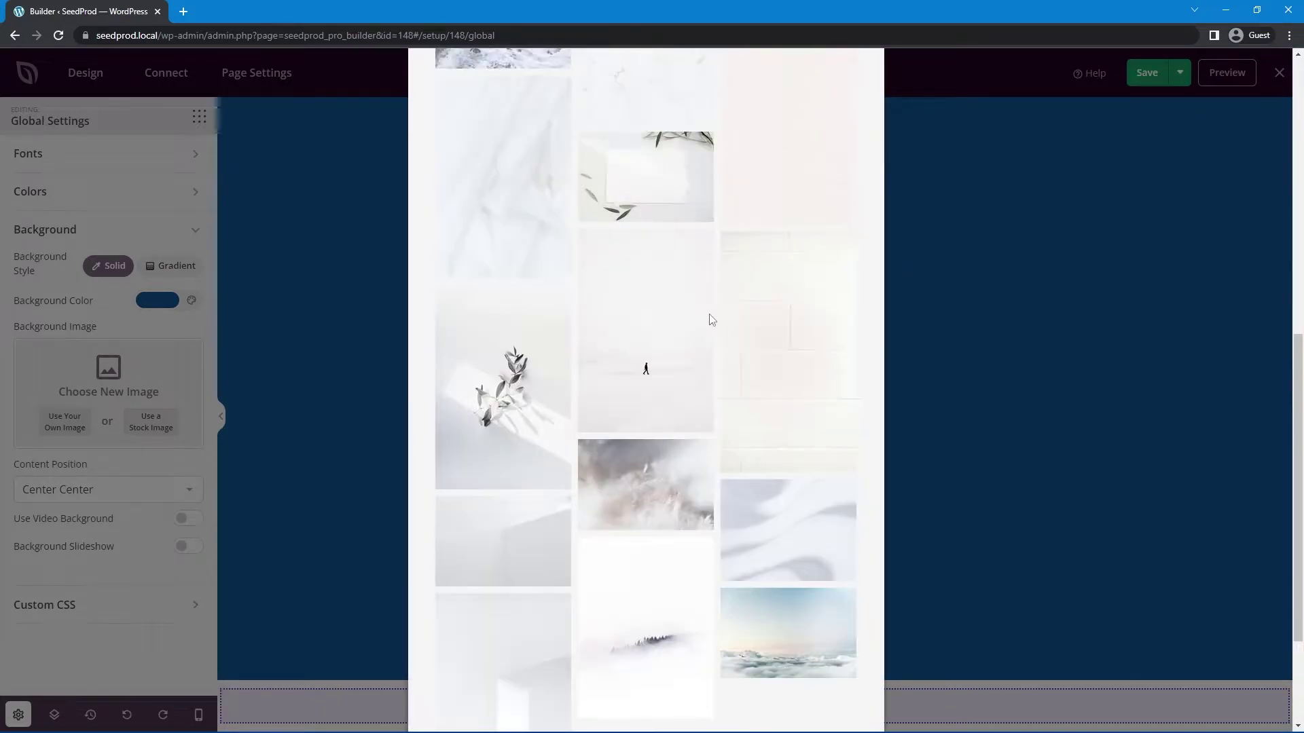
left_click(645, 177)
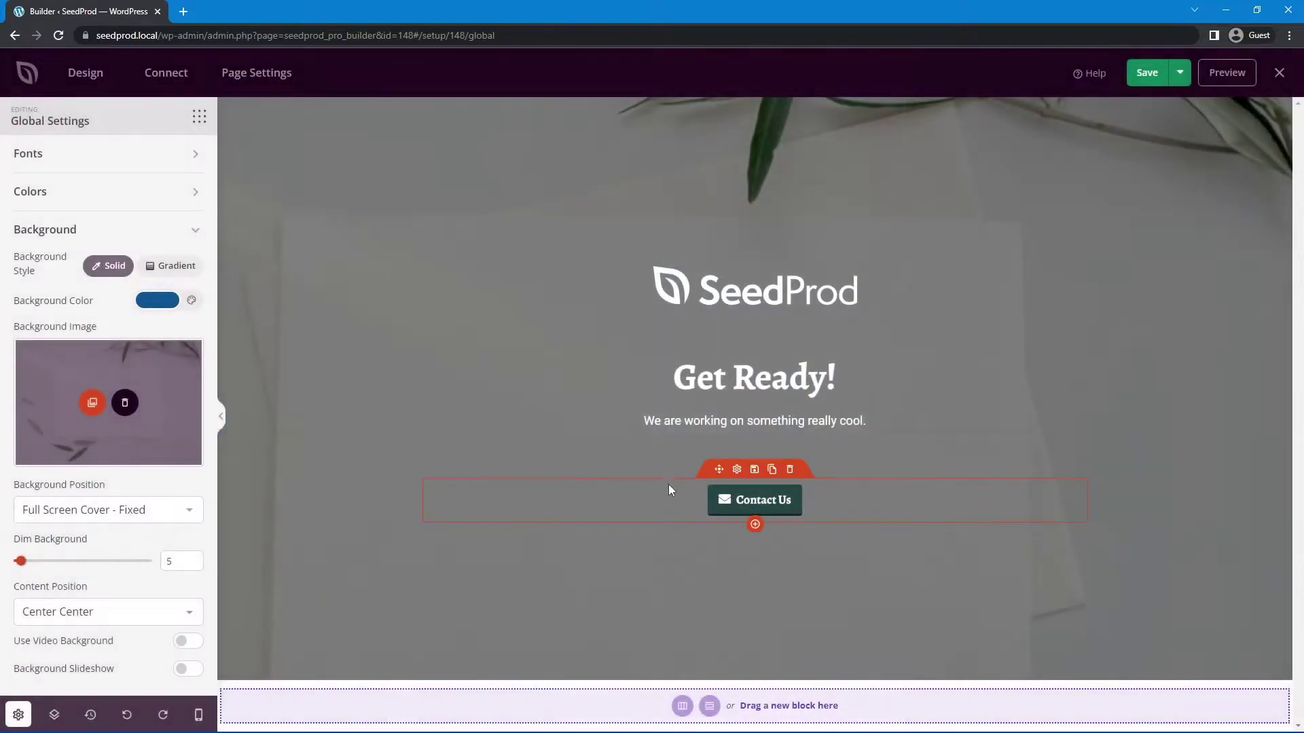
Set the Background Position to Full Screen Cover.
left_click(68, 514)
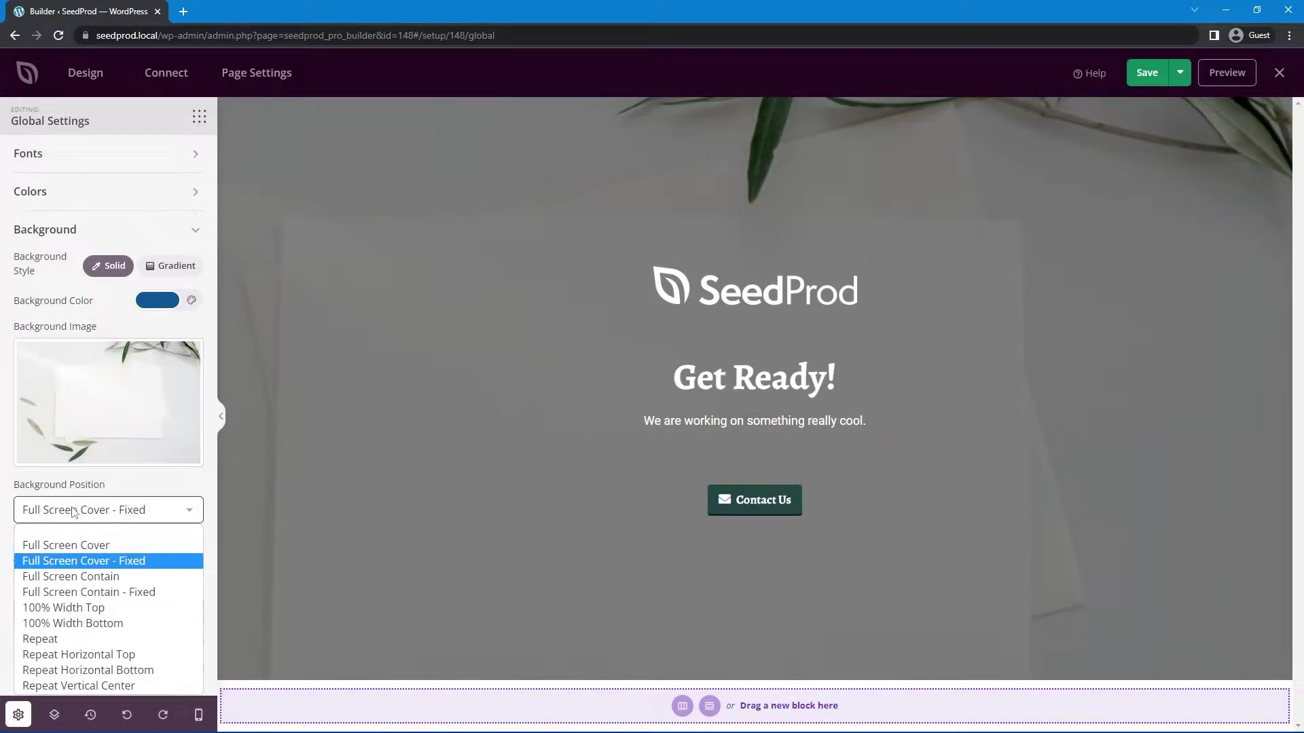
left_click(75, 546)
left_click(93, 520)
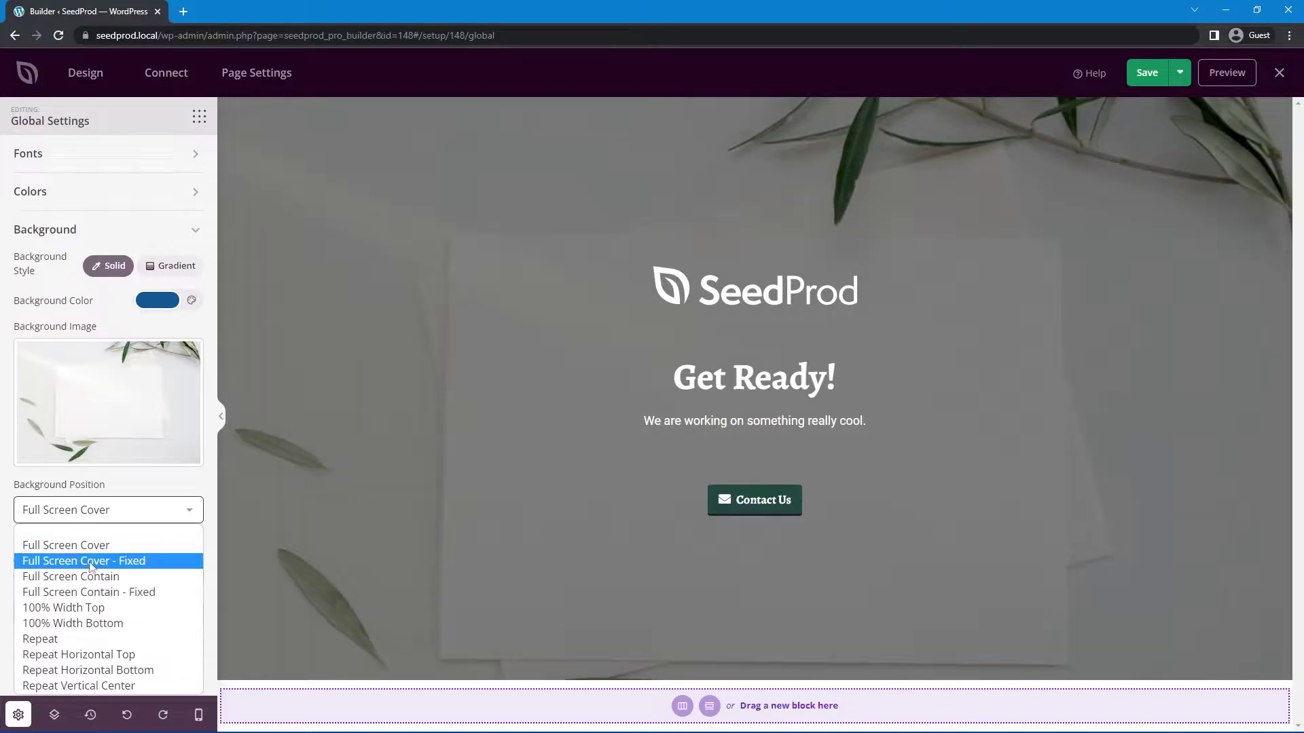
left_click(97, 543)
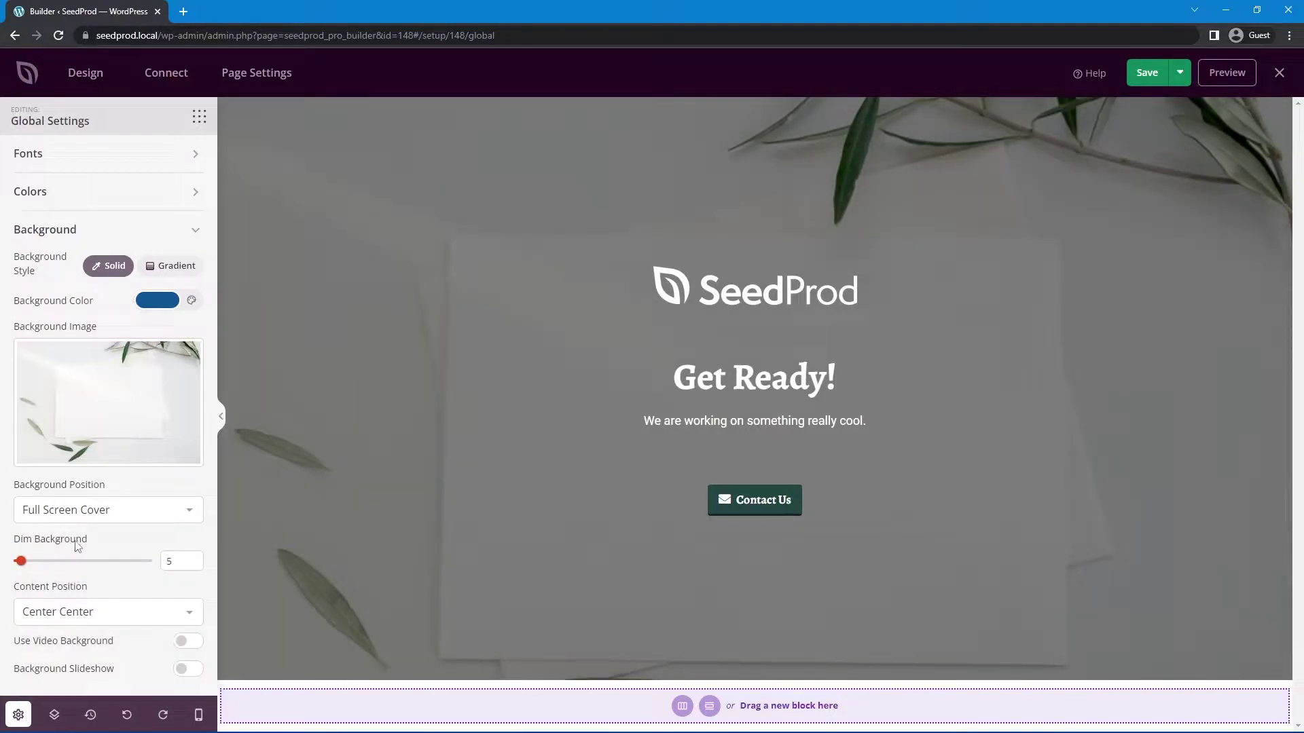
Reset Dim Background to 0, raise it to 65, and save the Dim page.
left_click_drag(23, 563, 12, 562)
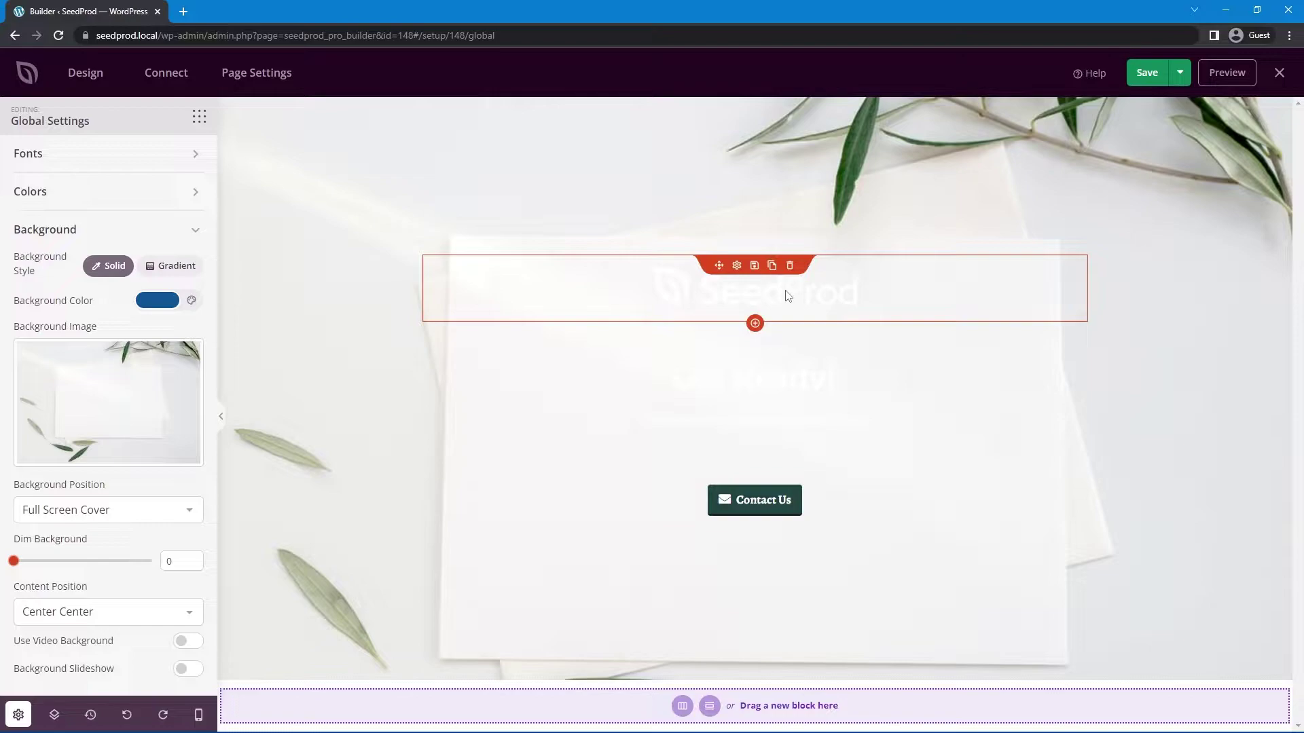
left_click_drag(14, 562, 115, 569)
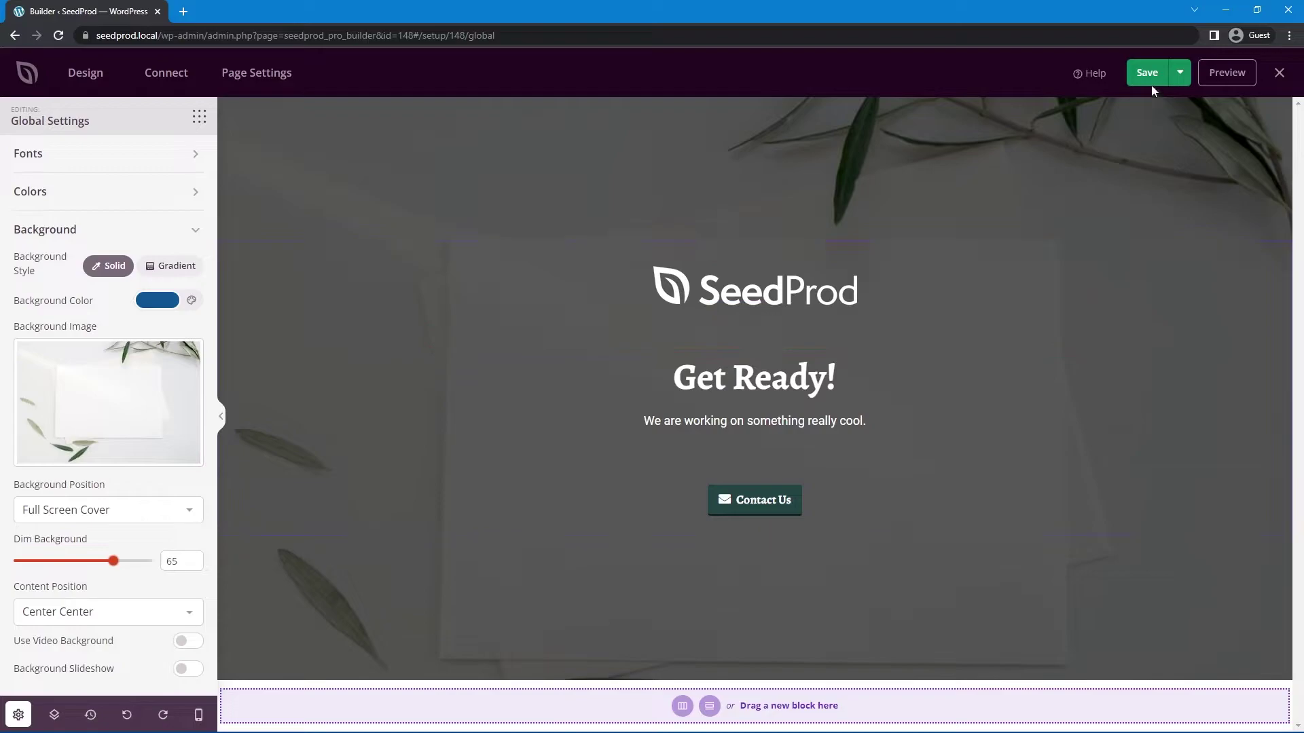
left_click(1150, 80)
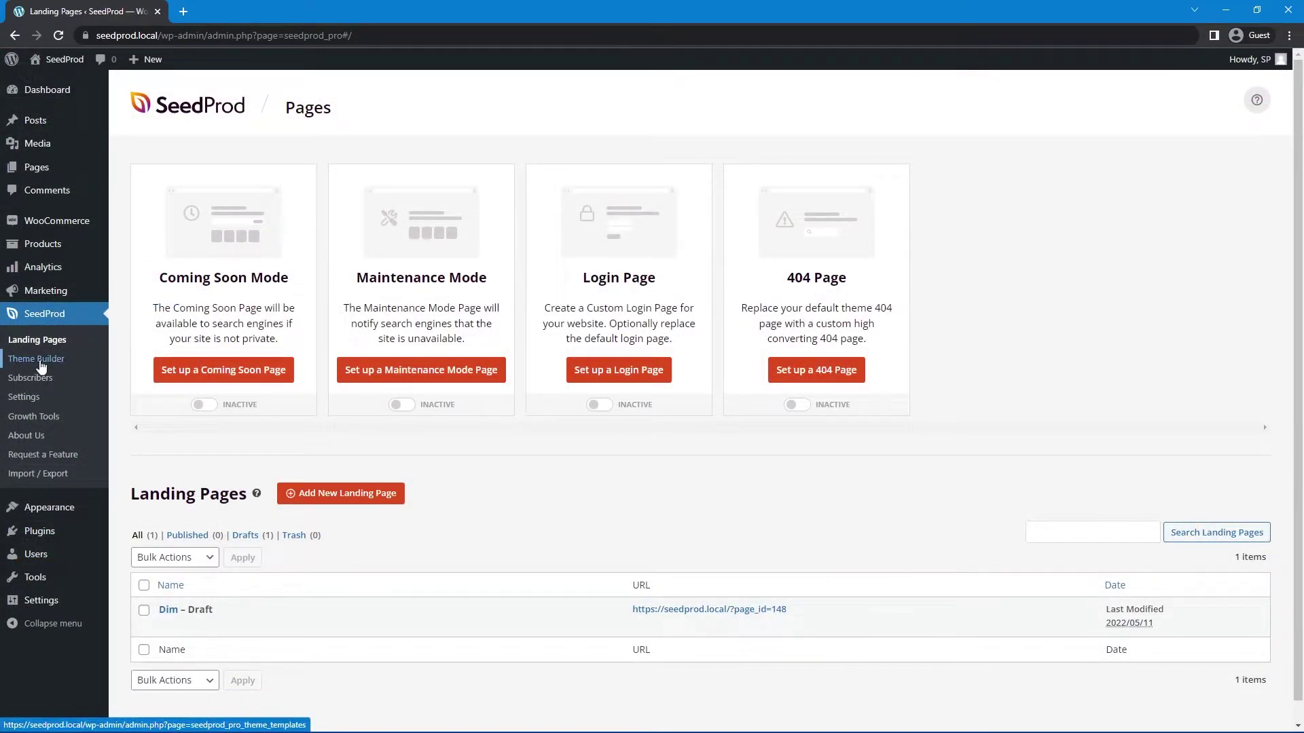
Open SeedProd's Theme Builder to view the Theme Templates list.
left_click(38, 364)
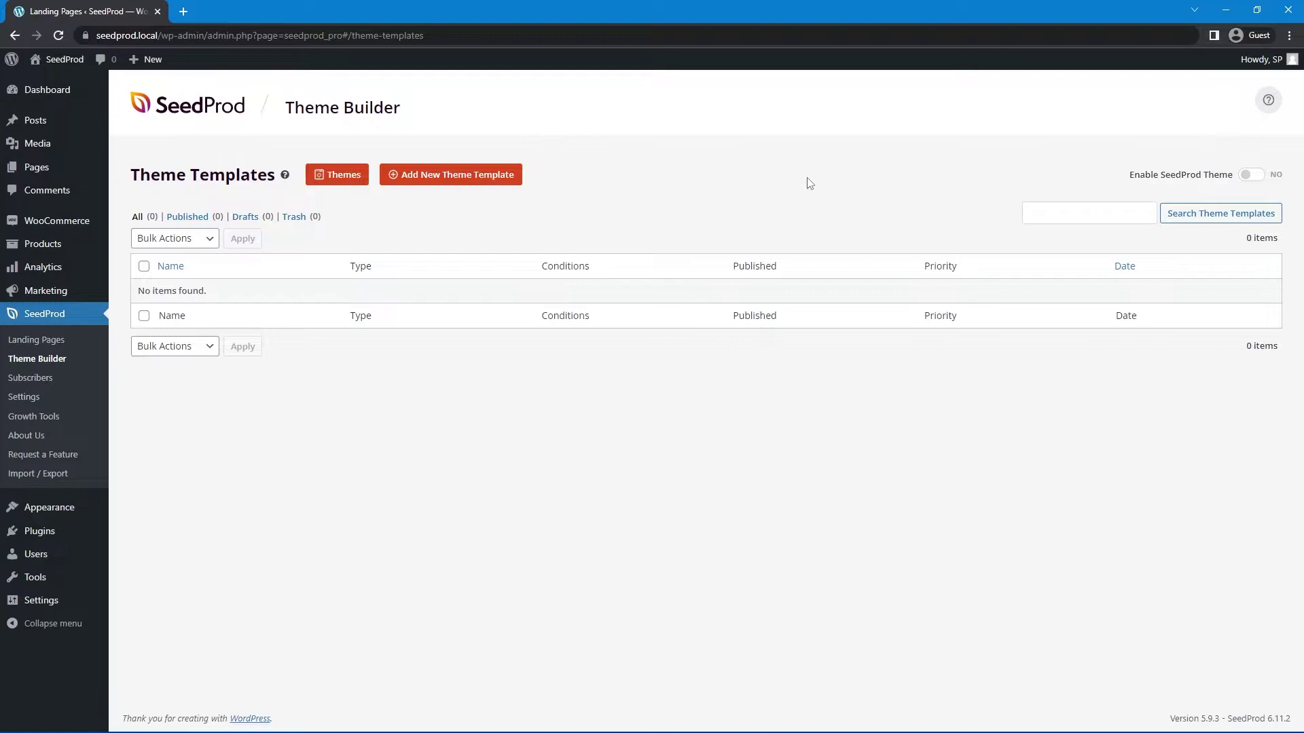
Browse the Themes gallery and import the Starter Theme.
left_click(359, 184)
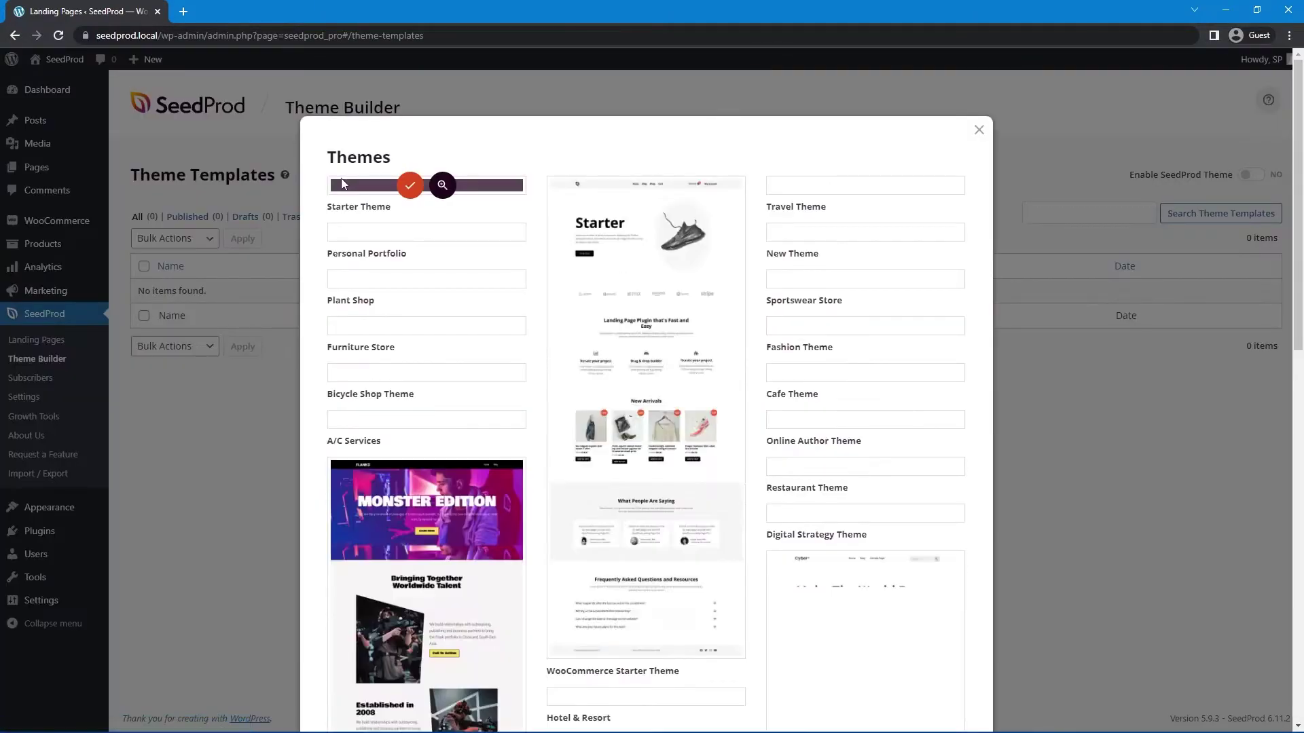
scroll(910, 272, "down", 10)
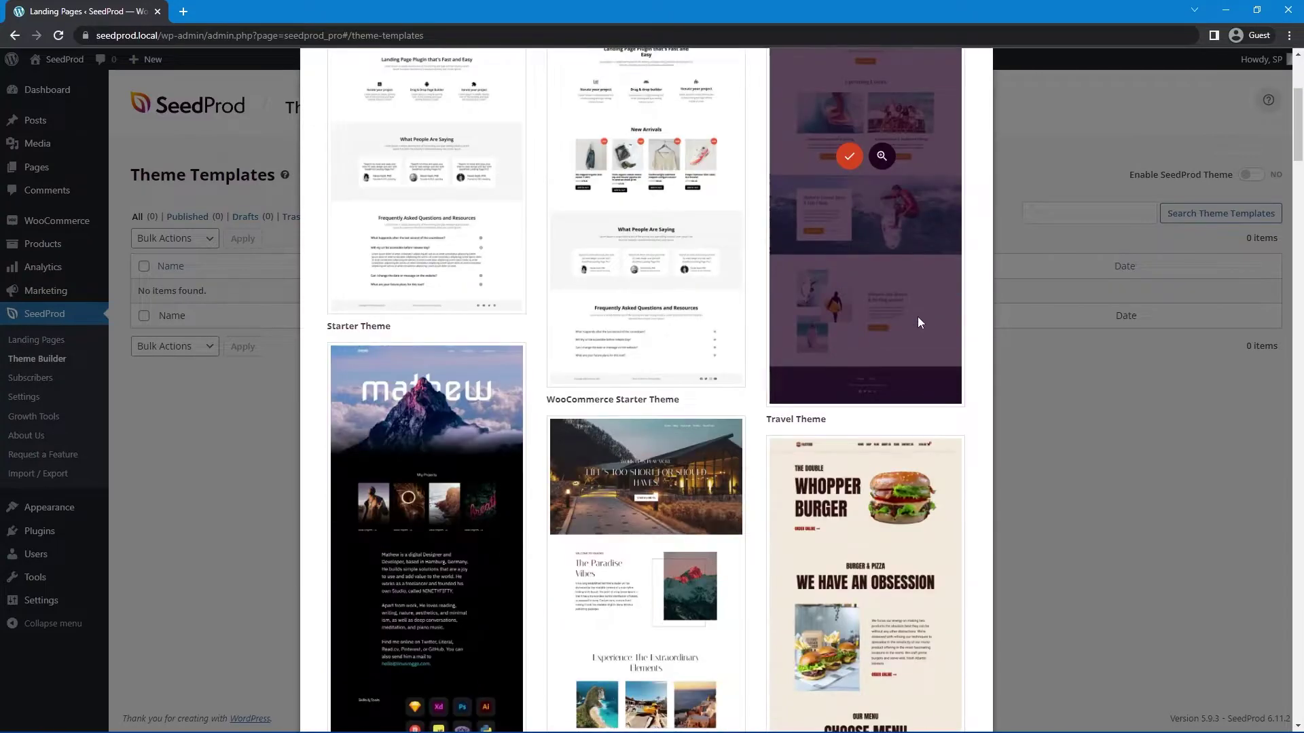
scroll(876, 386, "up", 10)
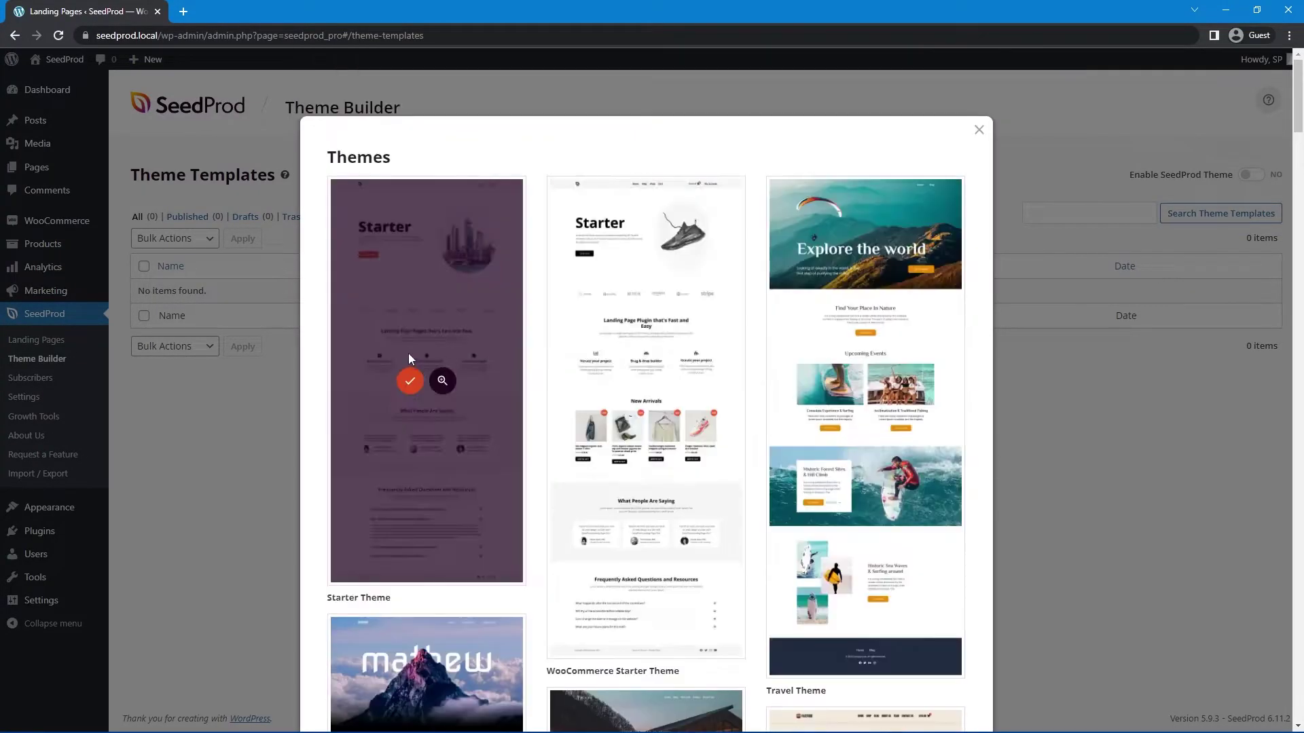
left_click(410, 382)
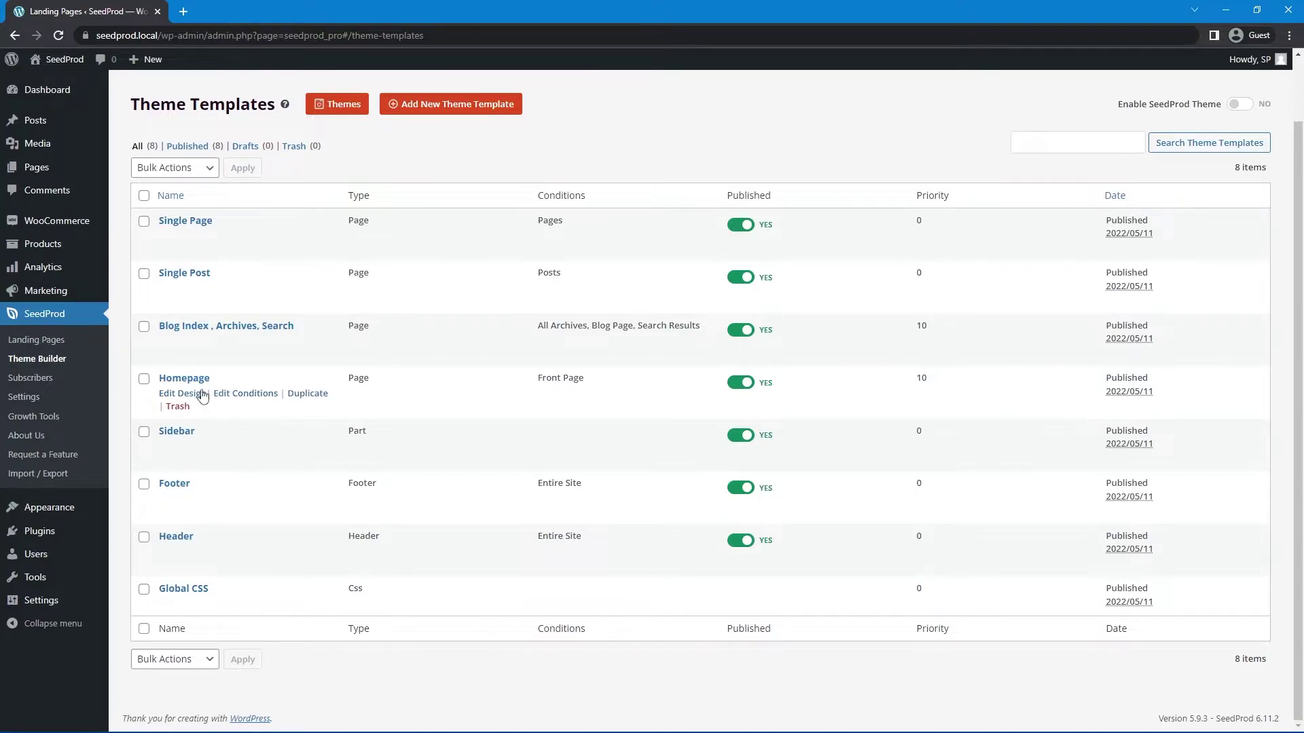
left_click(190, 399)
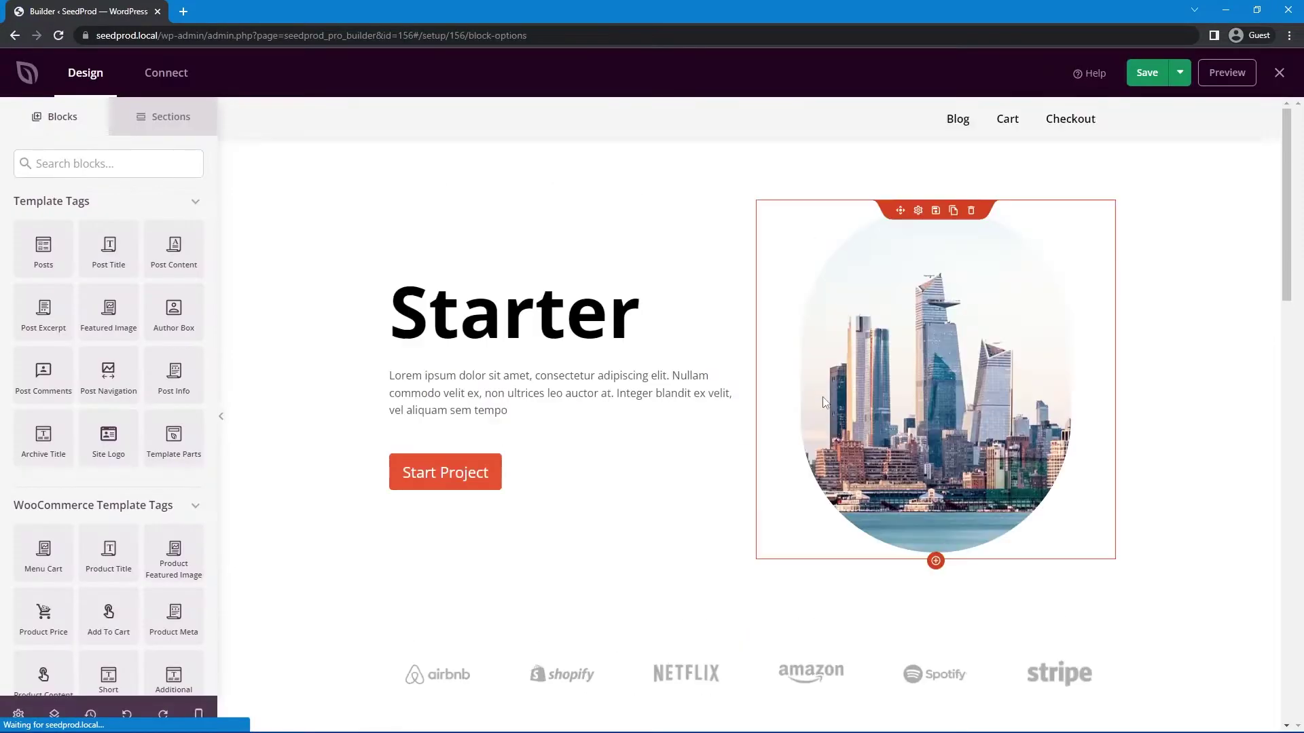
left_click_drag(1287, 154, 1297, 52)
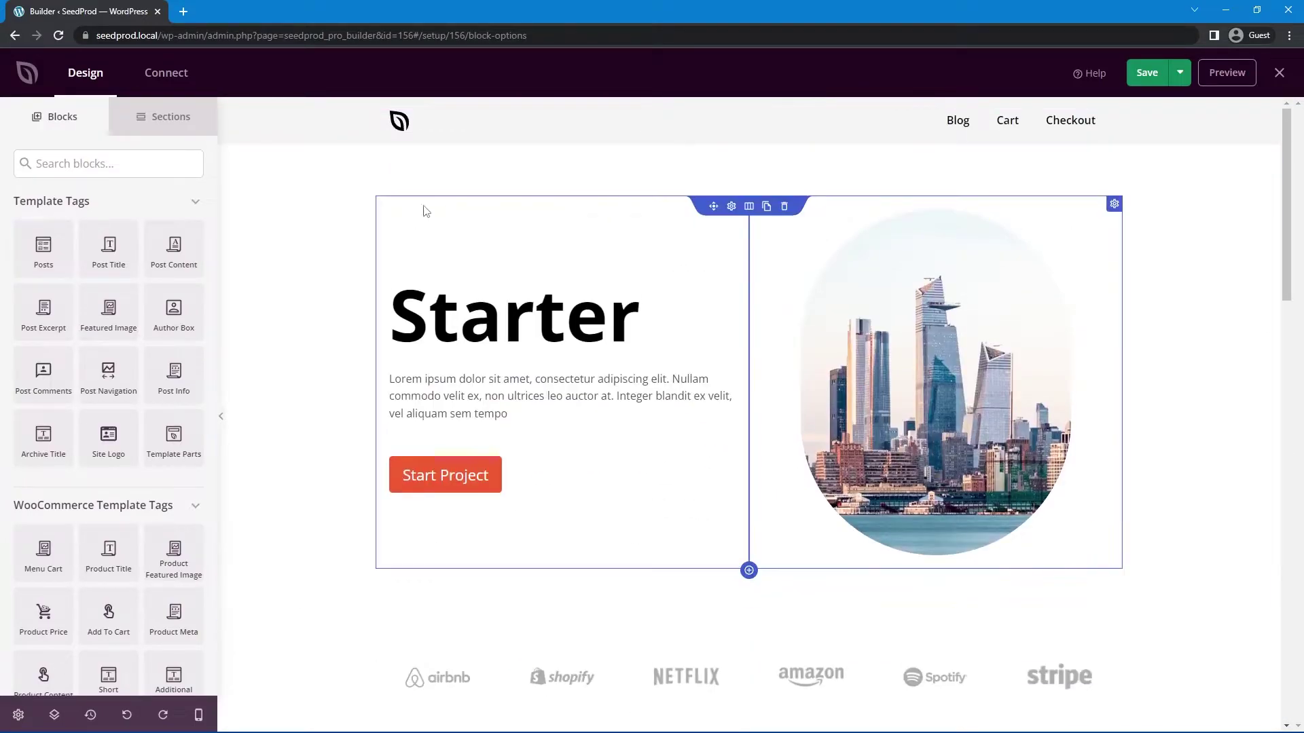
left_click(309, 222)
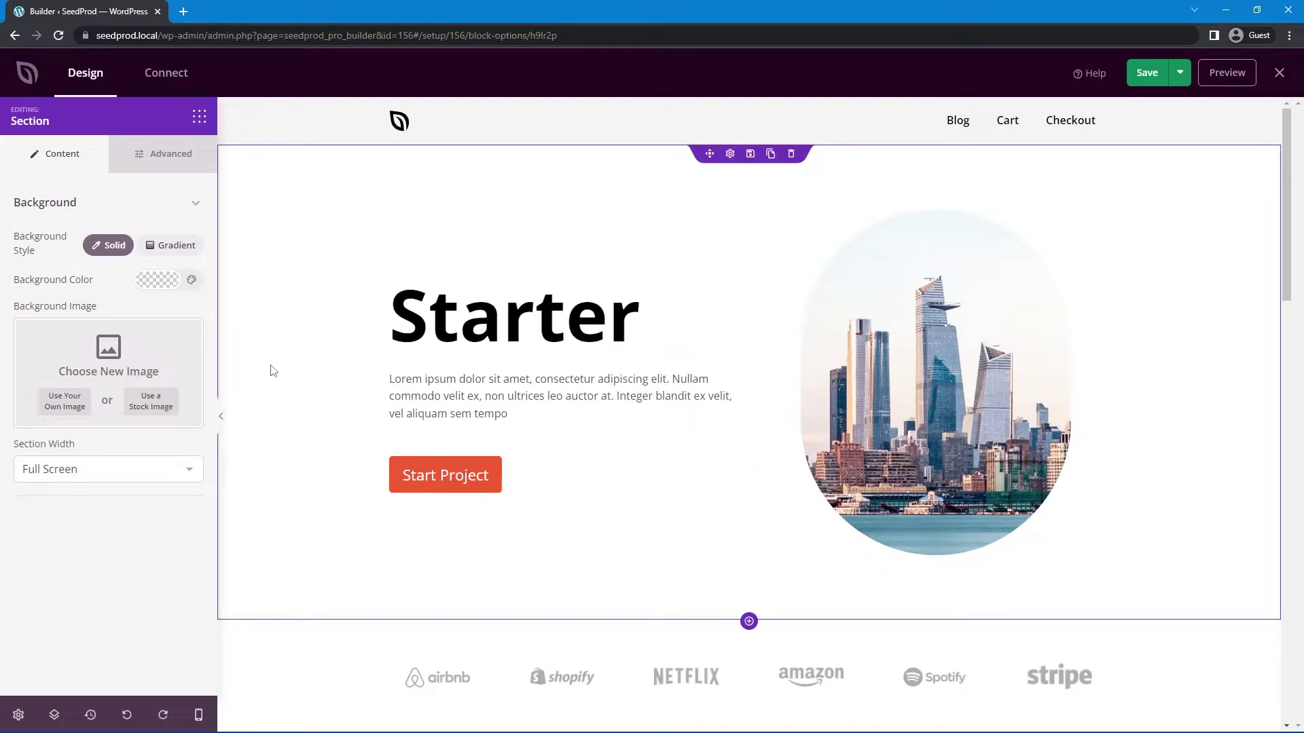
left_click(1279, 73)
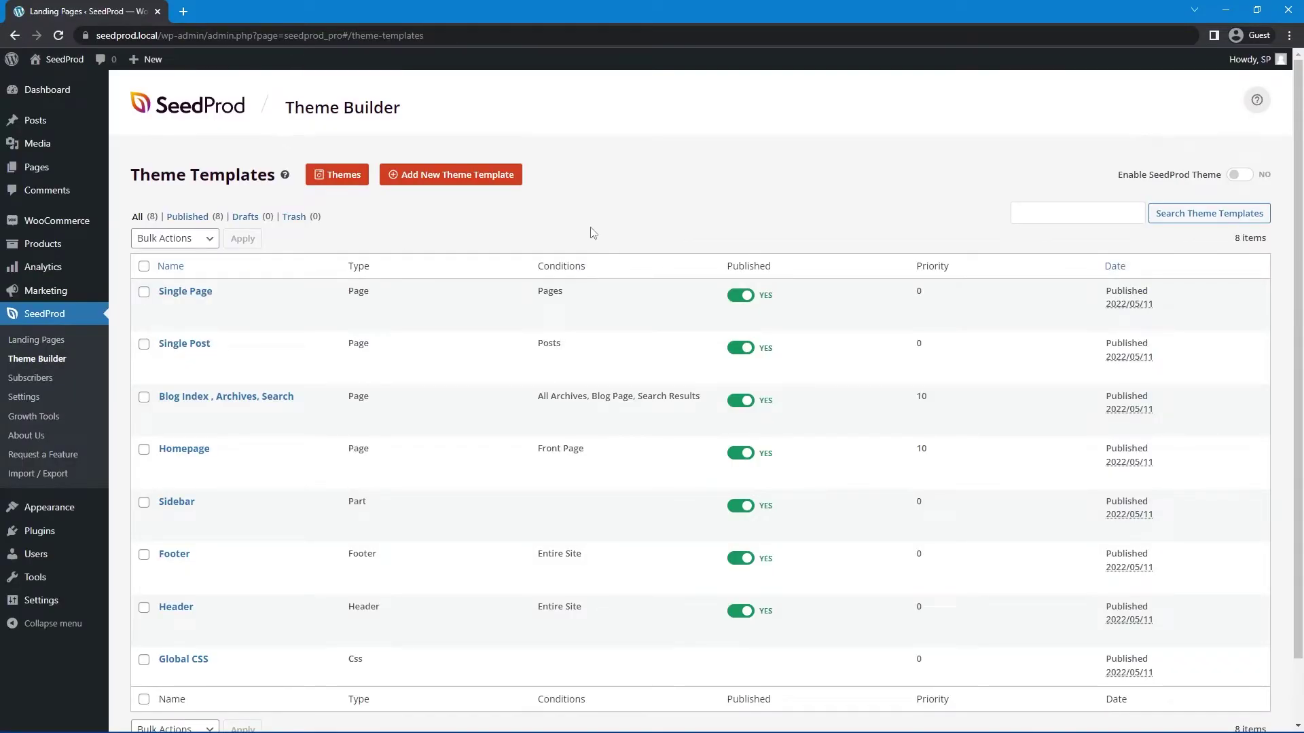
scroll(593, 233, "down", 1)
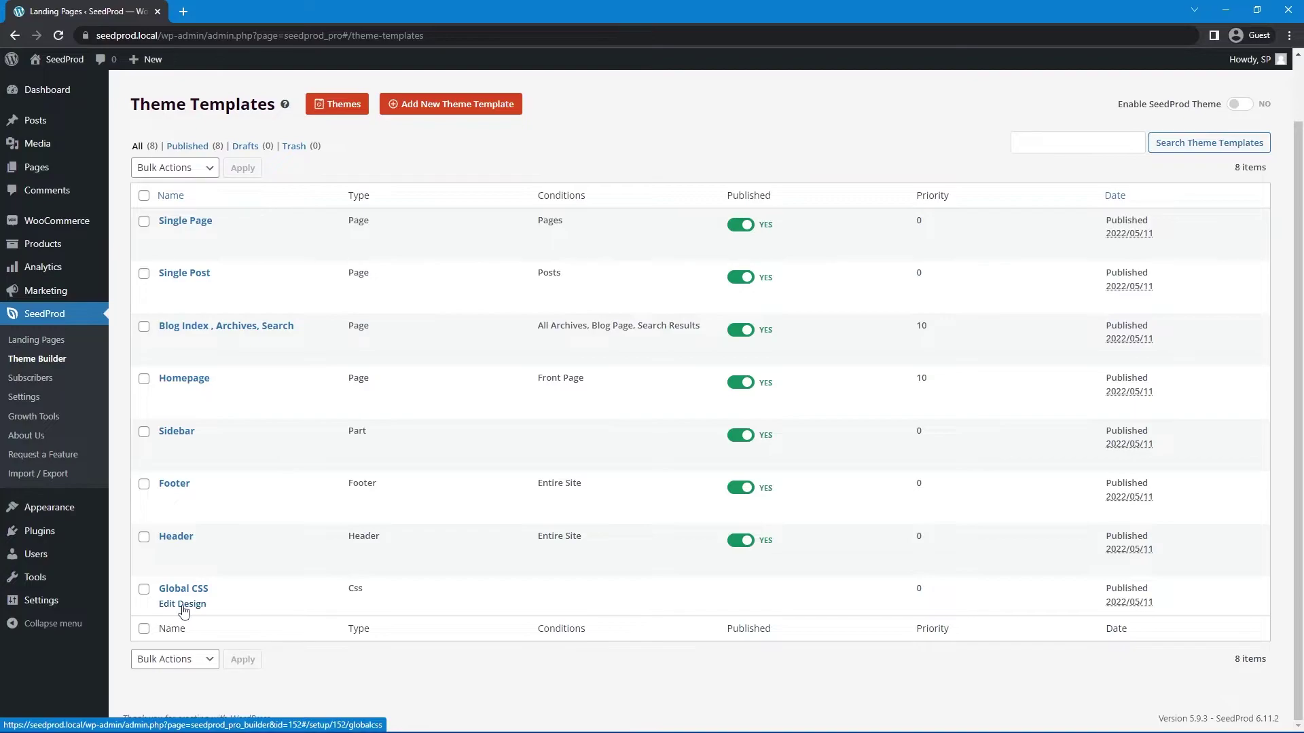
Edit the Global CSS template and set the Headers colour to light grey #ECECEC after trying red.
left_click(181, 606)
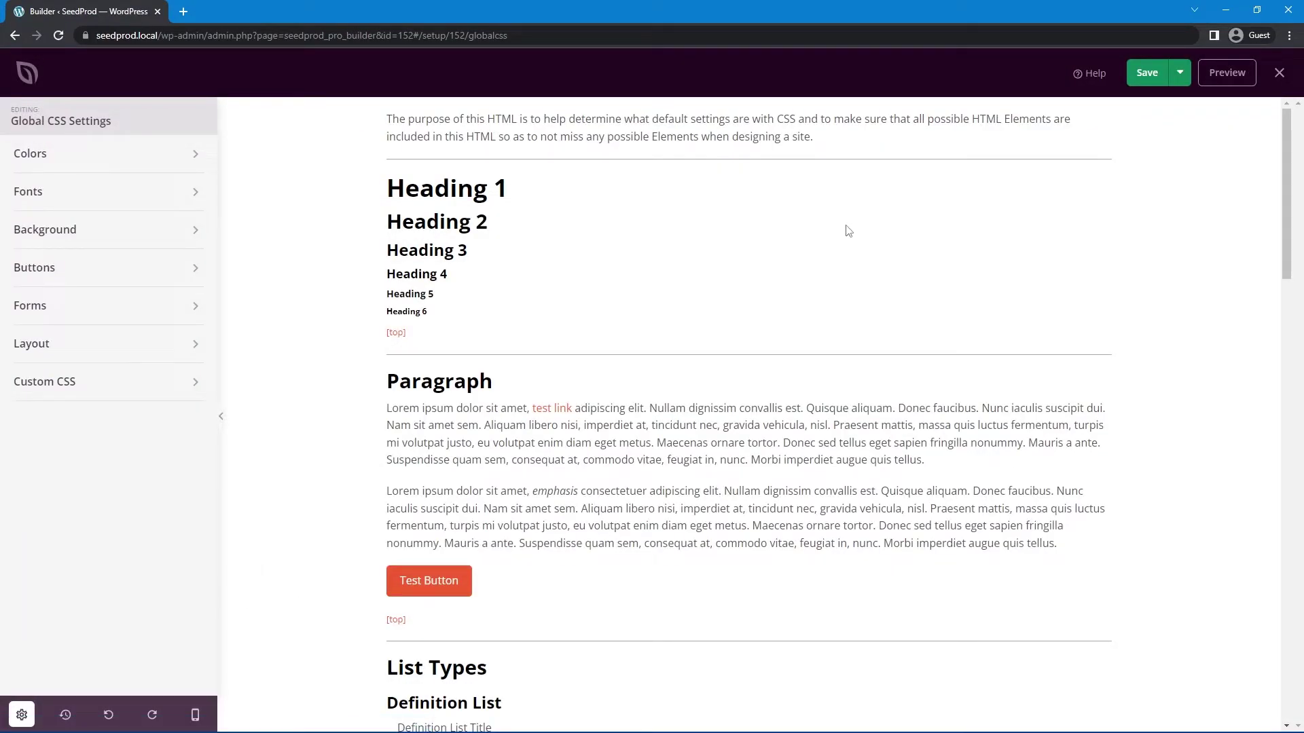
left_click_drag(1285, 160, 1202, 174)
left_click(109, 154)
left_click(190, 182)
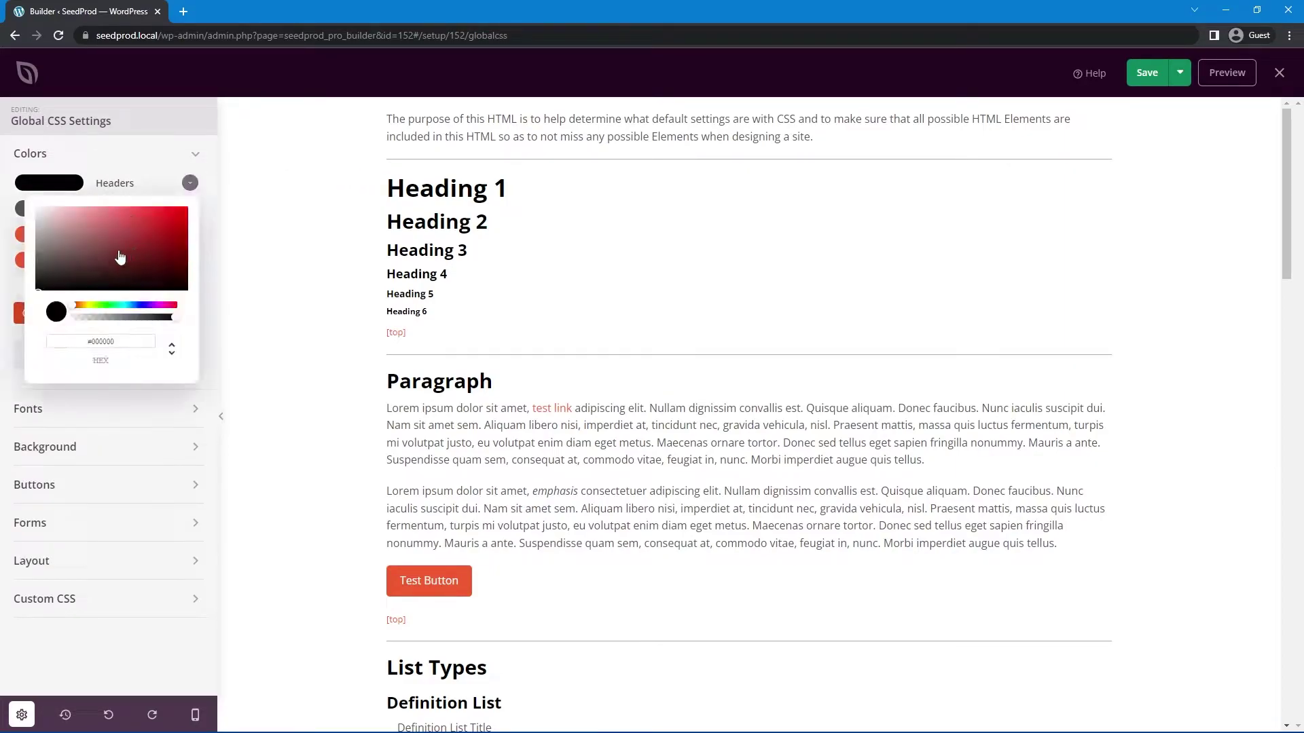
left_click_drag(119, 256, 185, 209)
left_click(320, 224)
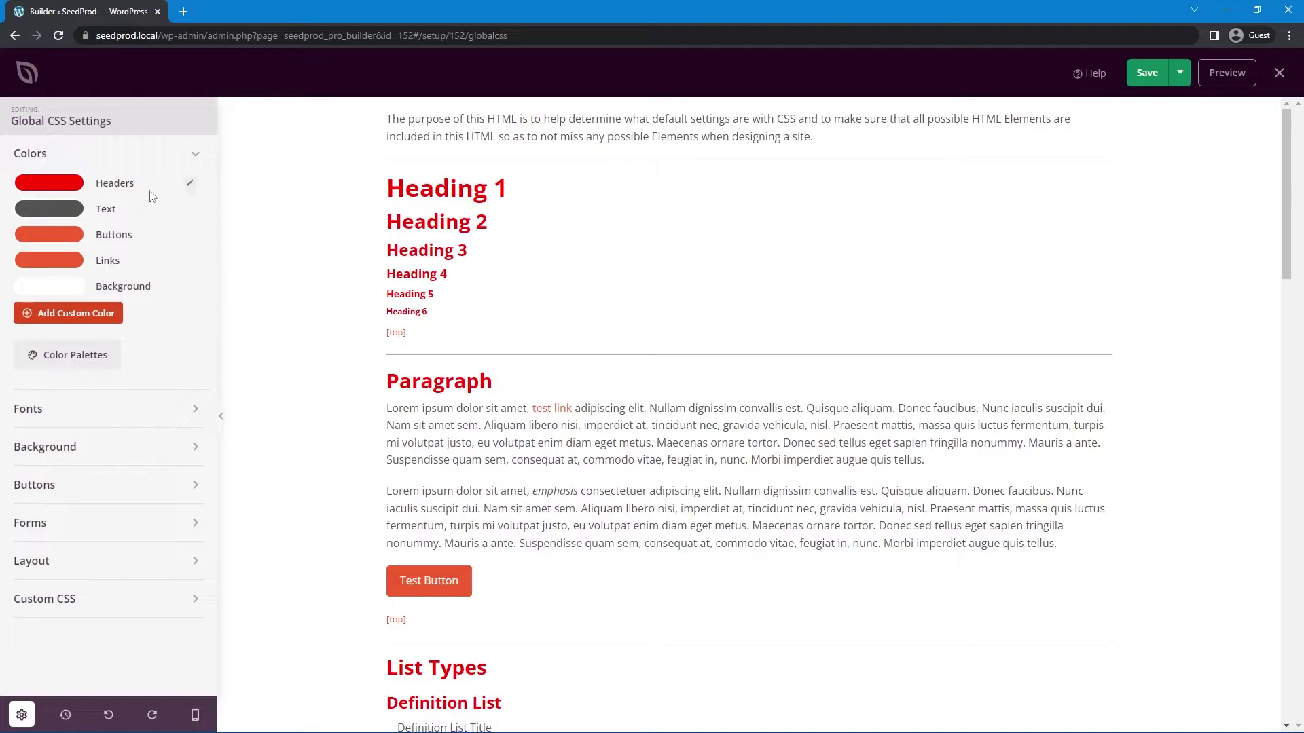
left_click(61, 184)
left_click_drag(75, 237, 36, 216)
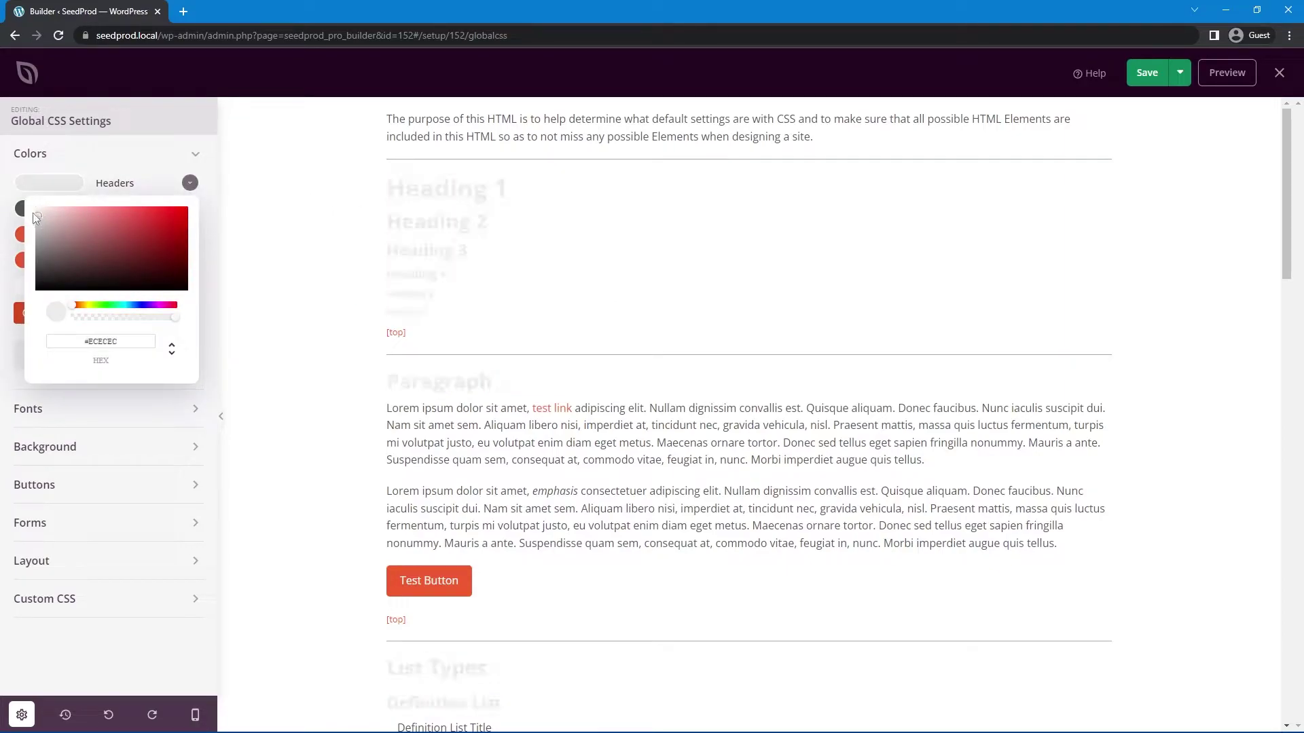
left_click(192, 154)
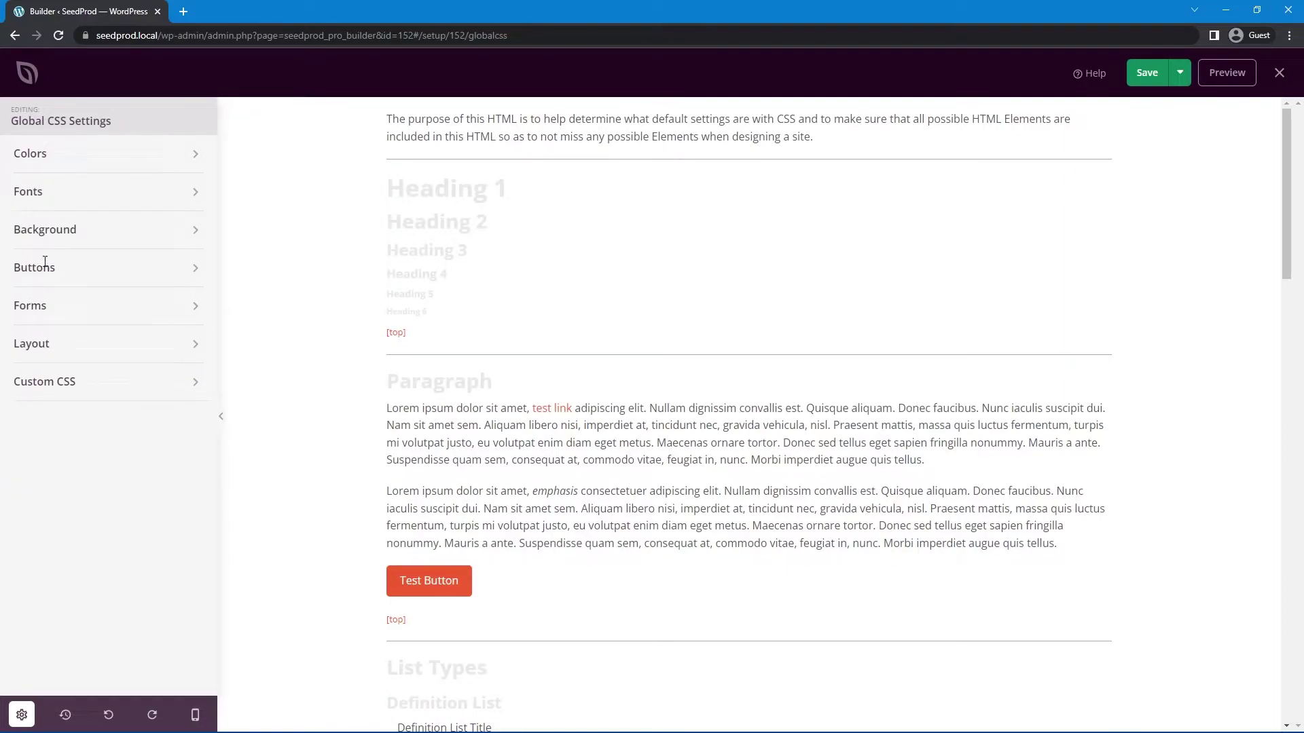
Make a light textured stock image from a 'white' search the site-wide background.
left_click(47, 231)
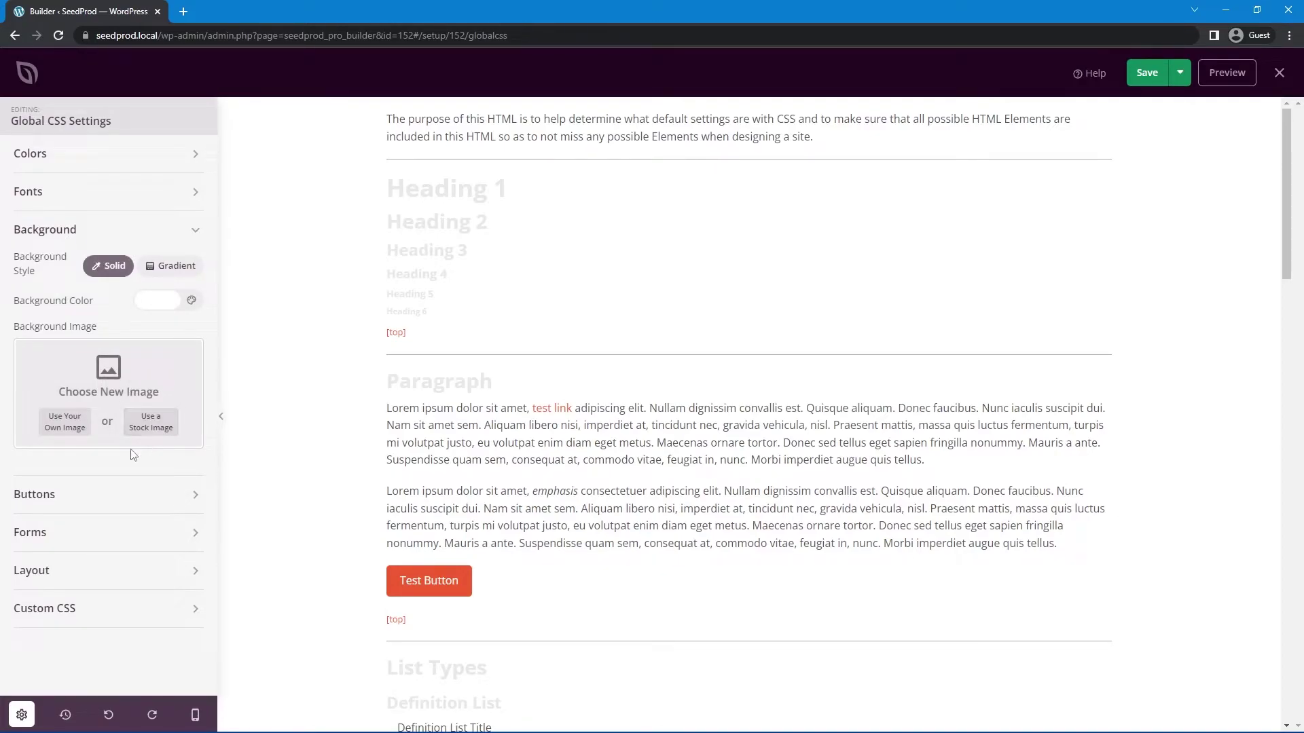
left_click(155, 424)
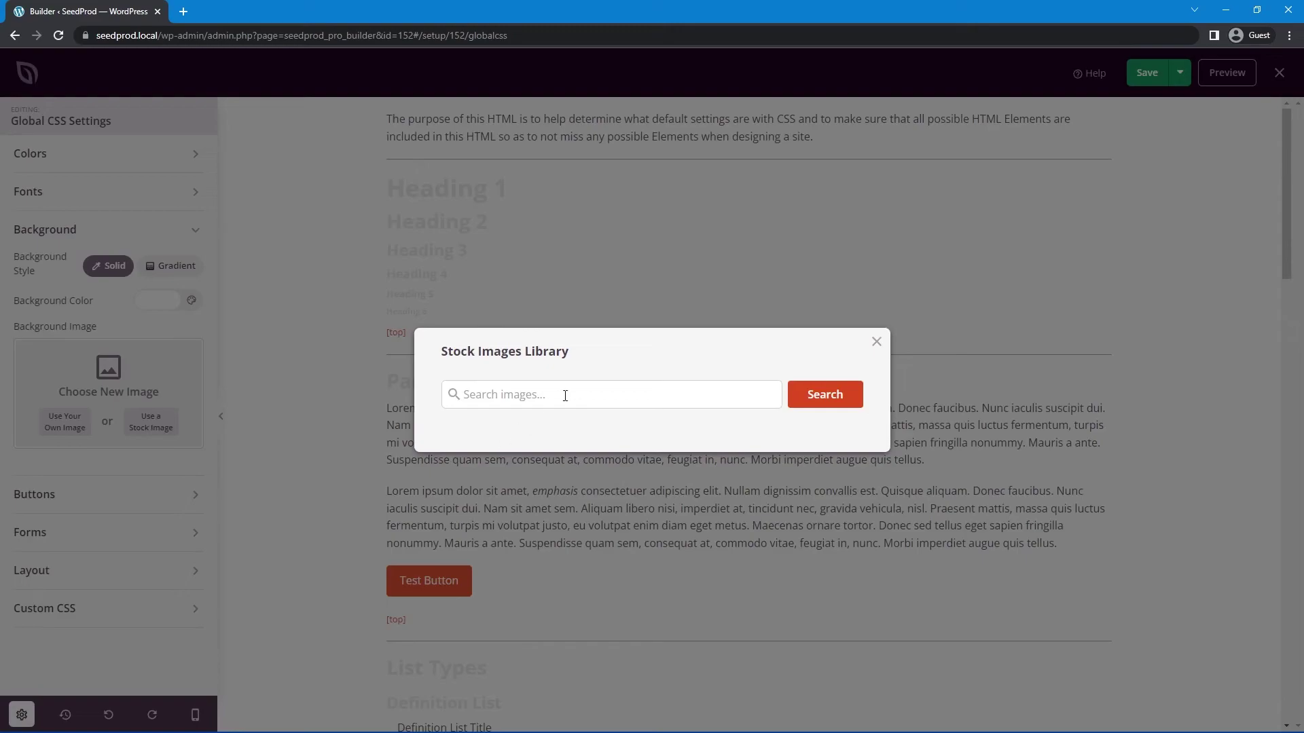
type("white")
key("Return")
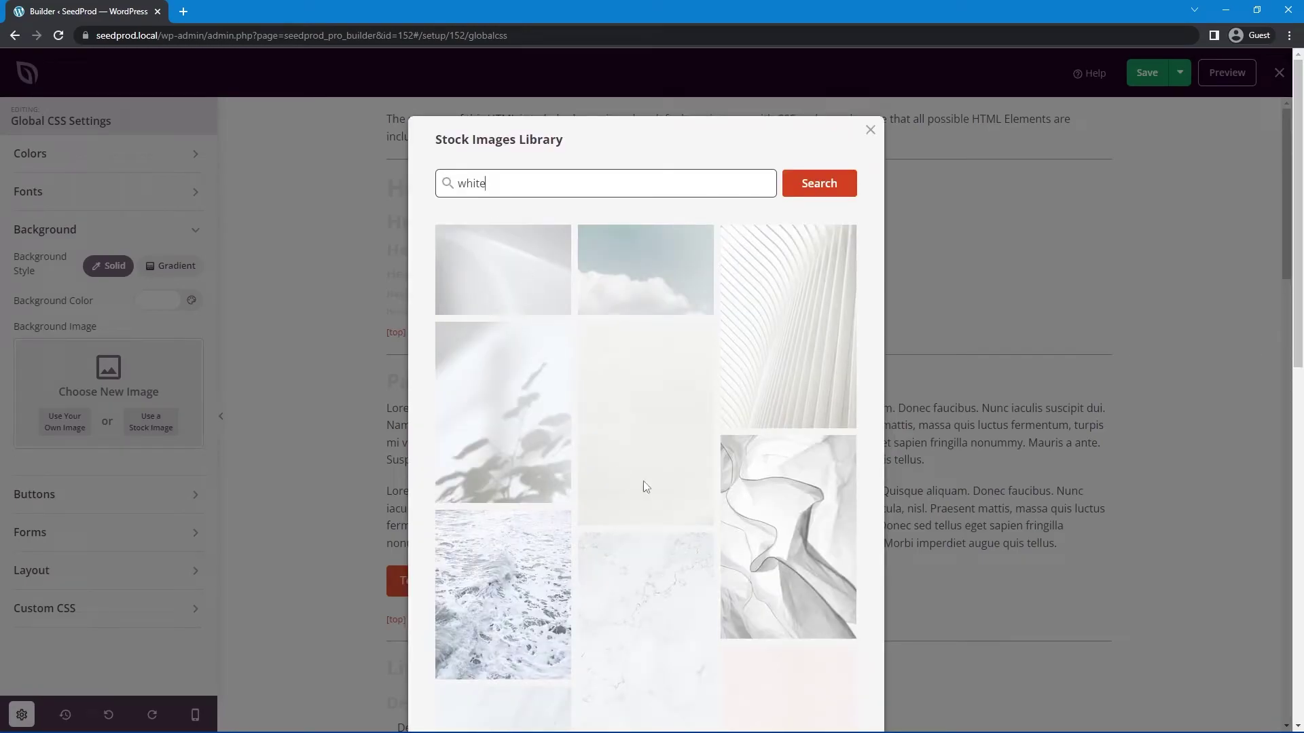
scroll(645, 487, "down", 8)
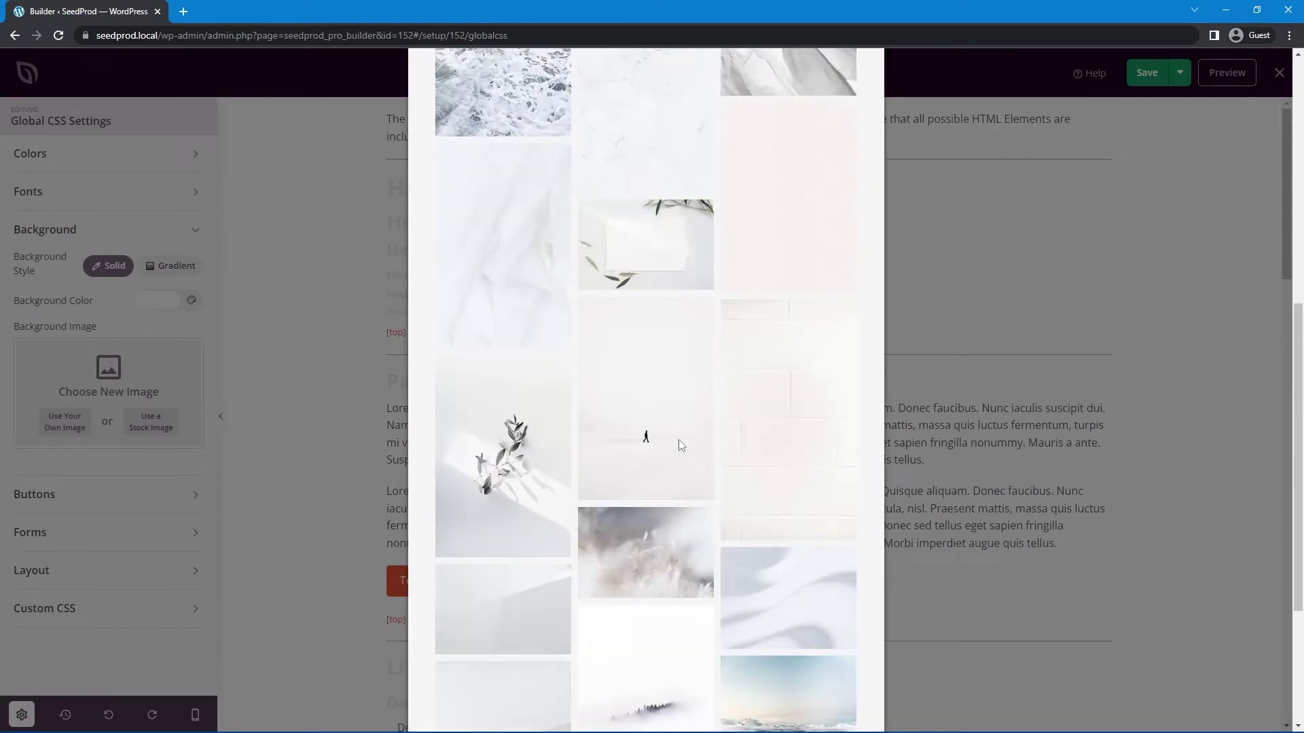
scroll(683, 445, "up", 2)
scroll(786, 472, "up", 2)
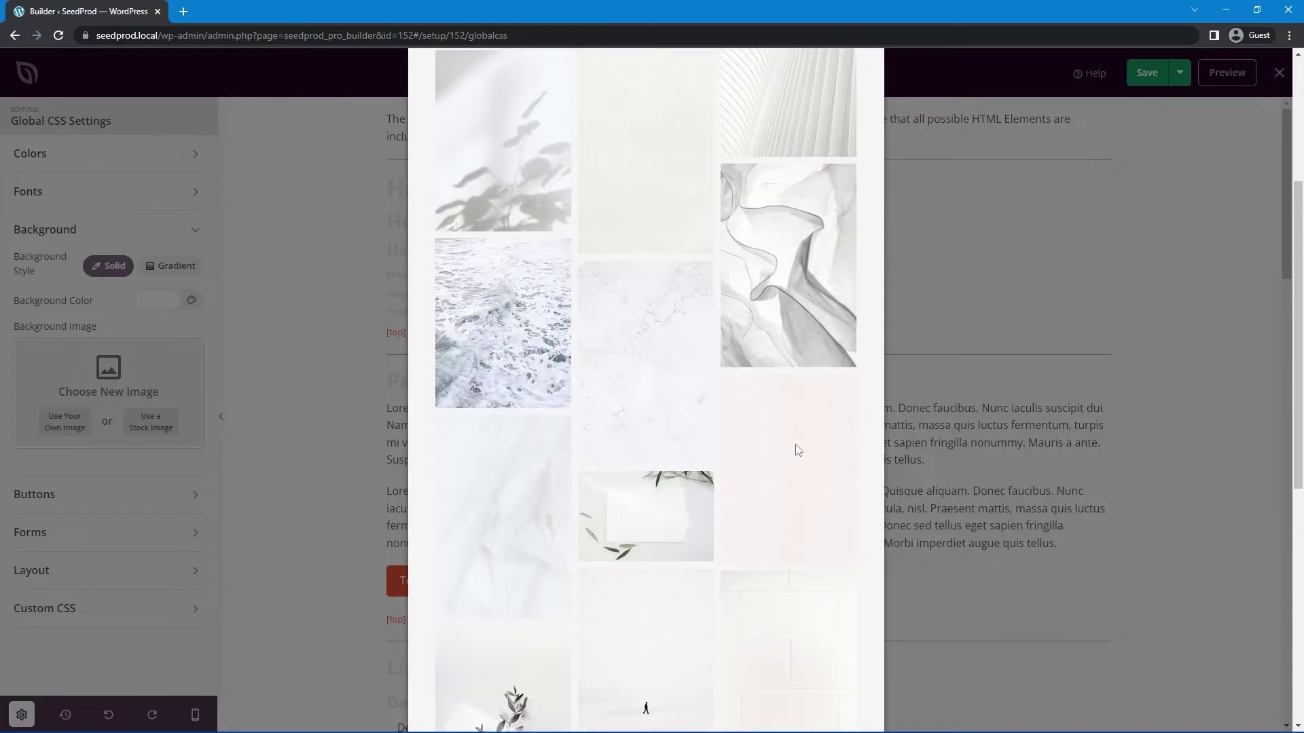
scroll(646, 311, "up", 3)
left_click(646, 404)
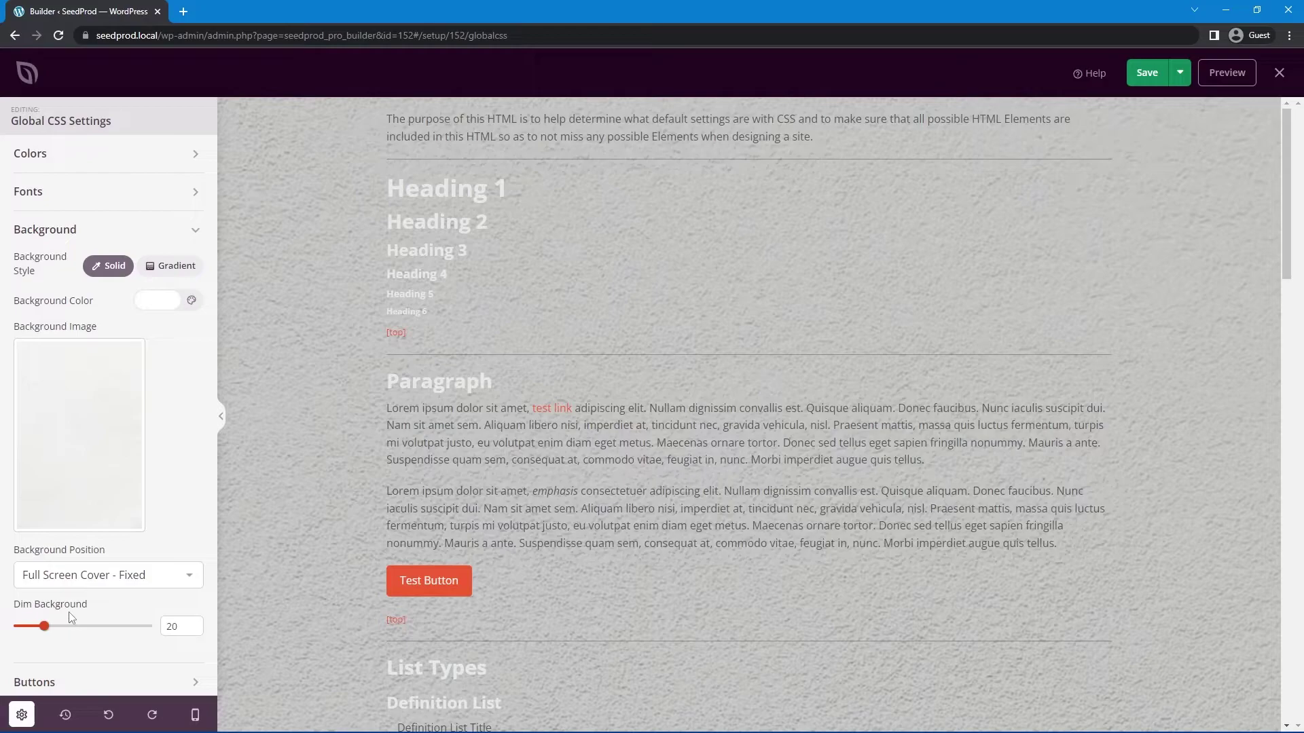
Try several Dim Background values on the global background image, leaving it at 55.
left_click(172, 625)
left_click_drag(44, 628, 2, 629)
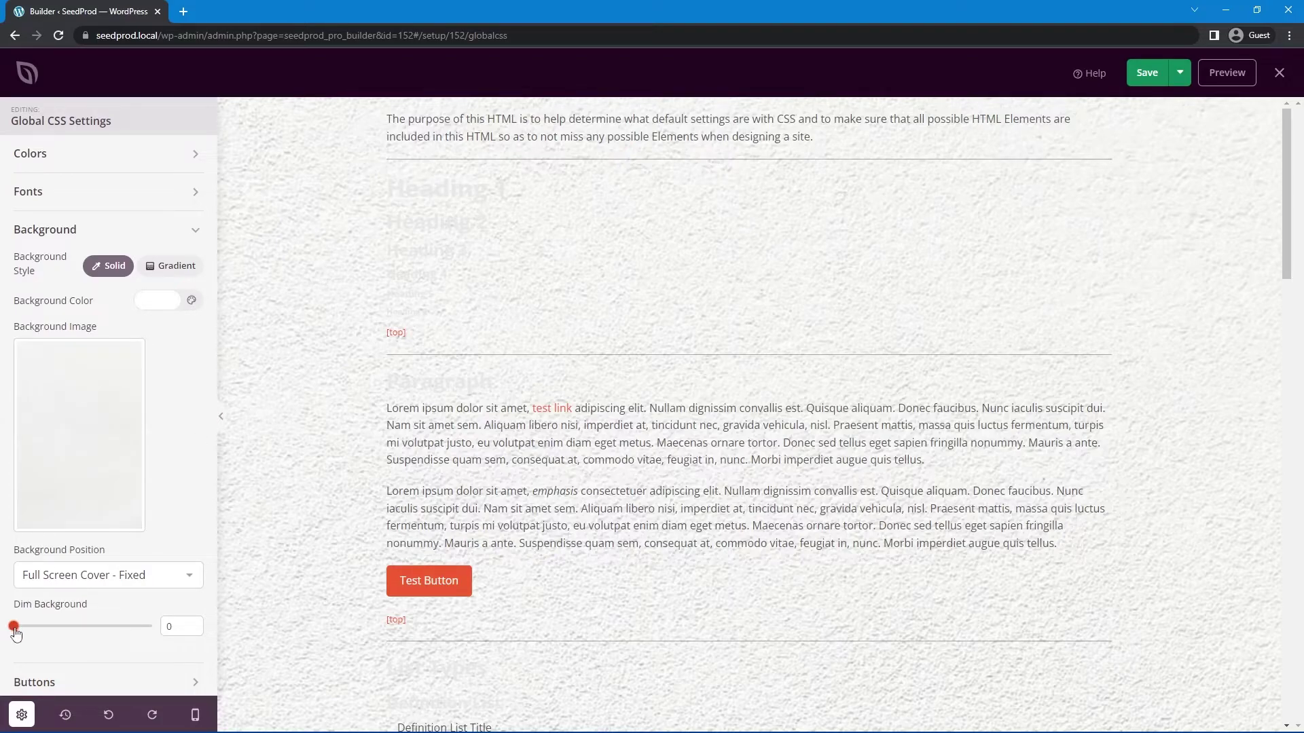
left_click_drag(15, 628, 112, 630)
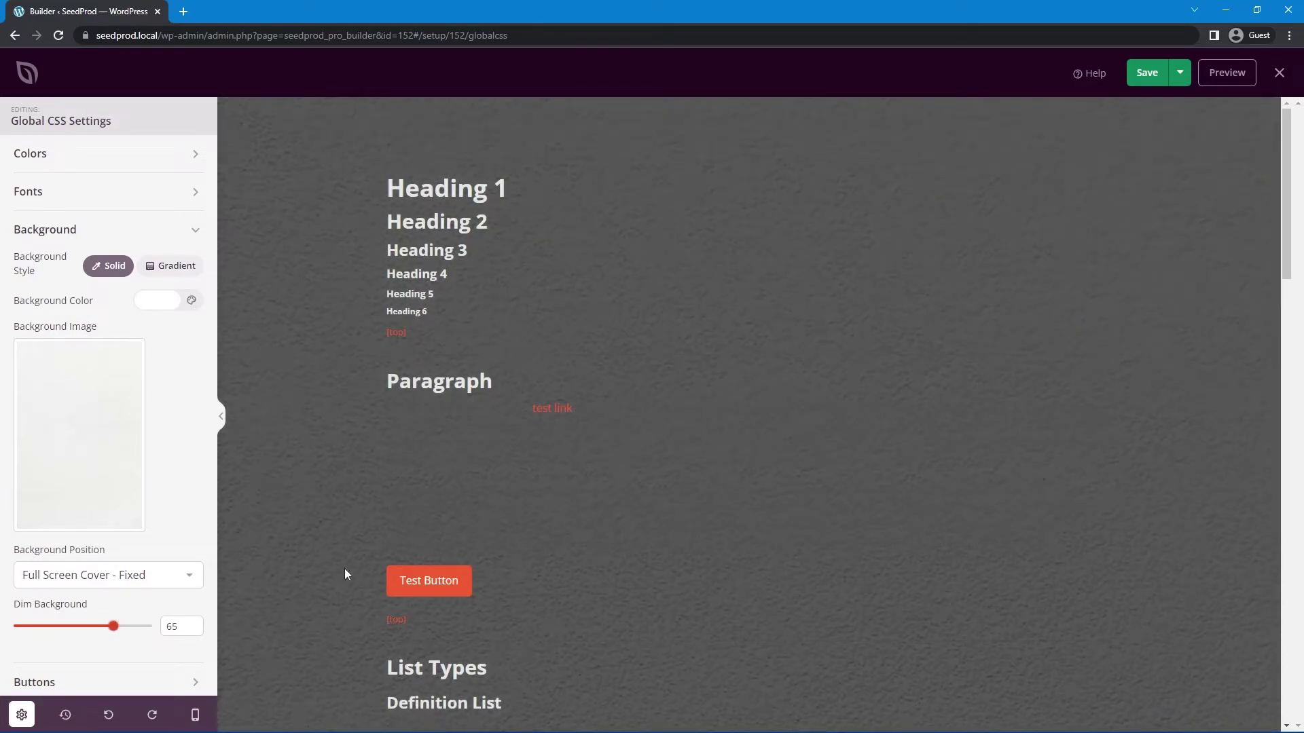
mouse_move(113, 627)
left_mouse_down()
mouse_move(57, 628)
mouse_move(100, 628)
left_mouse_up()
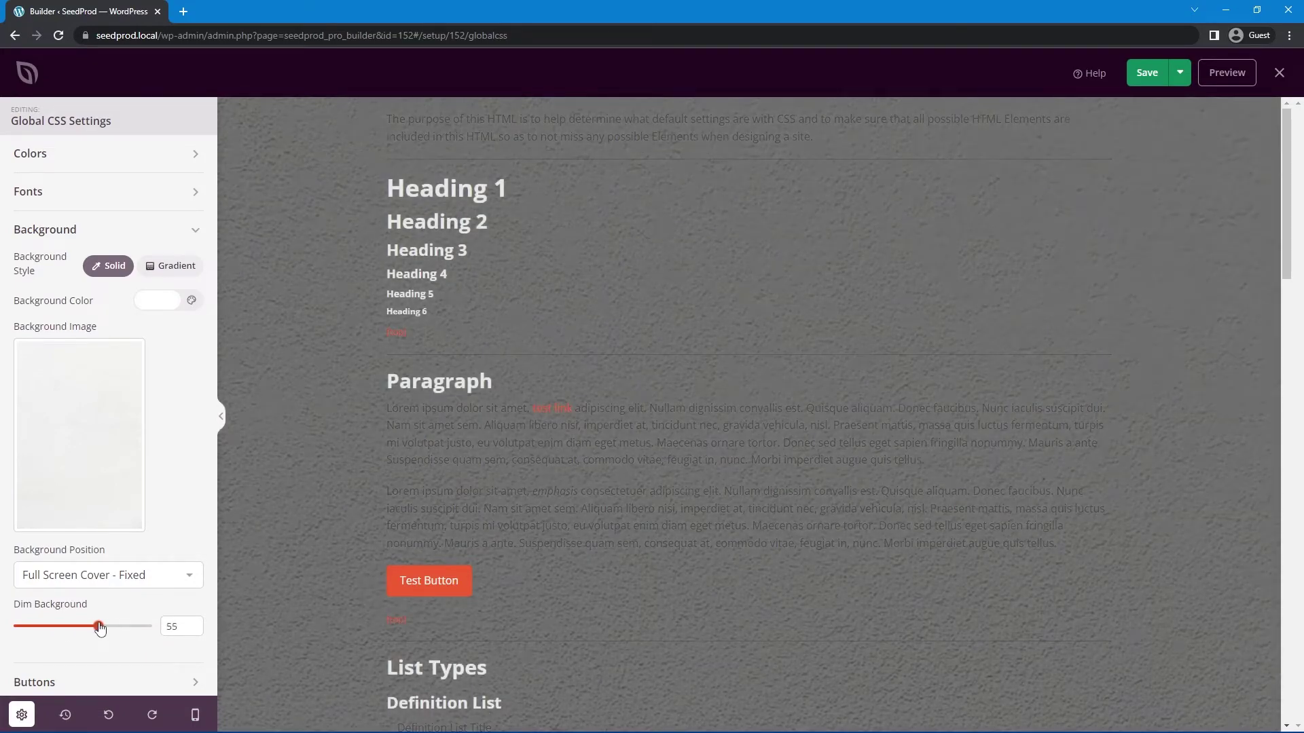
Save the Global CSS changes and open the Homepage design for editing.
left_click(1150, 75)
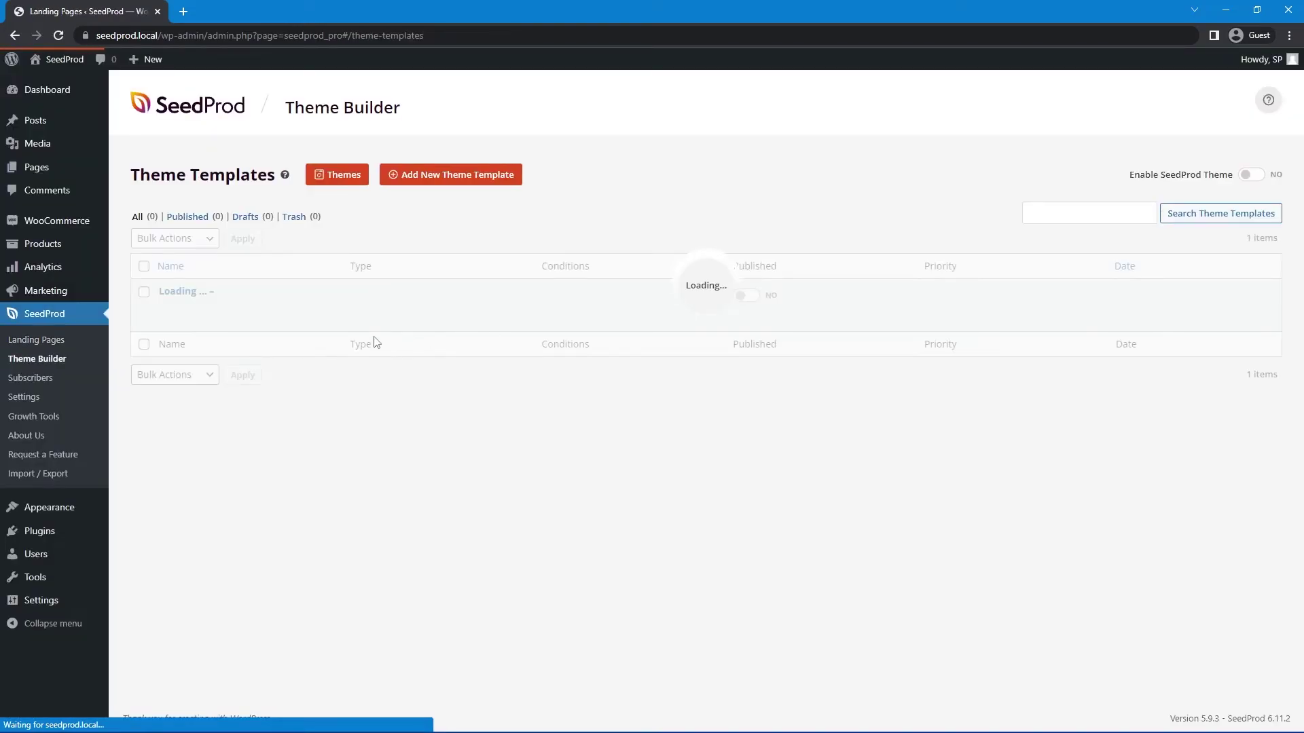
left_click(188, 466)
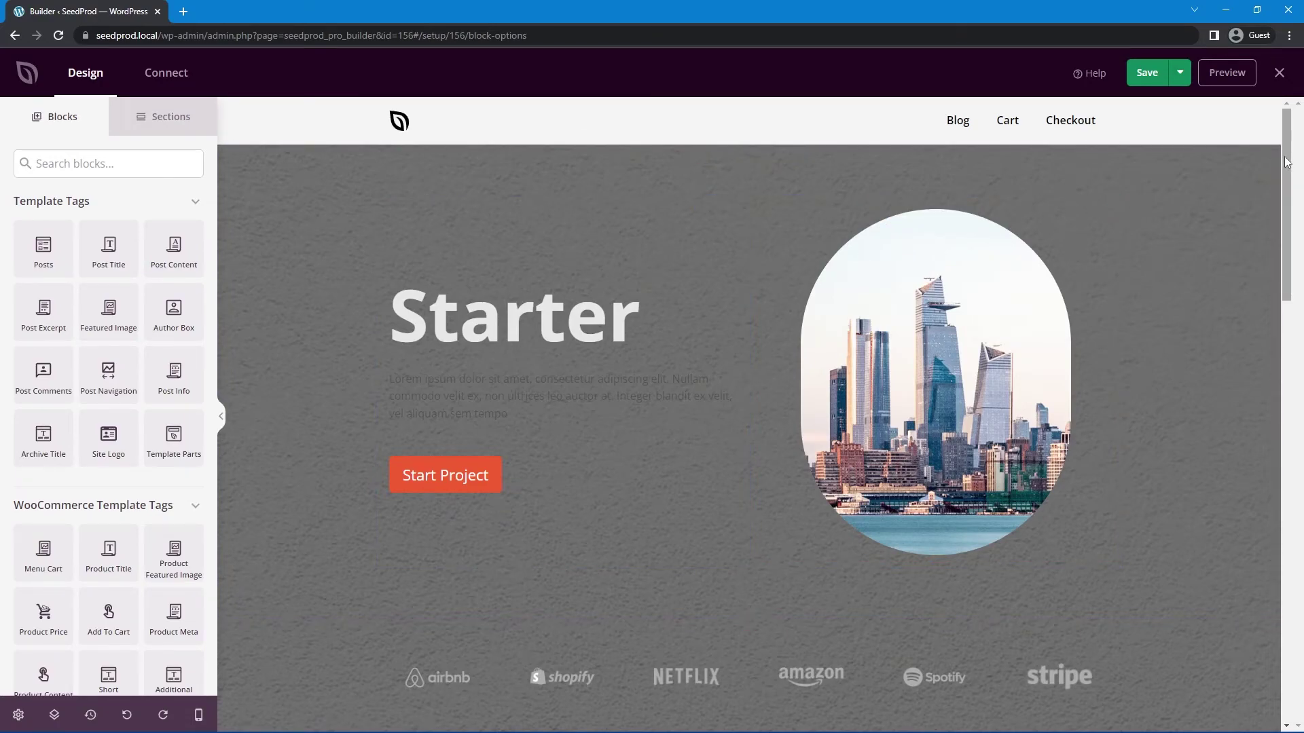
left_click_drag(1285, 162, 1290, 477)
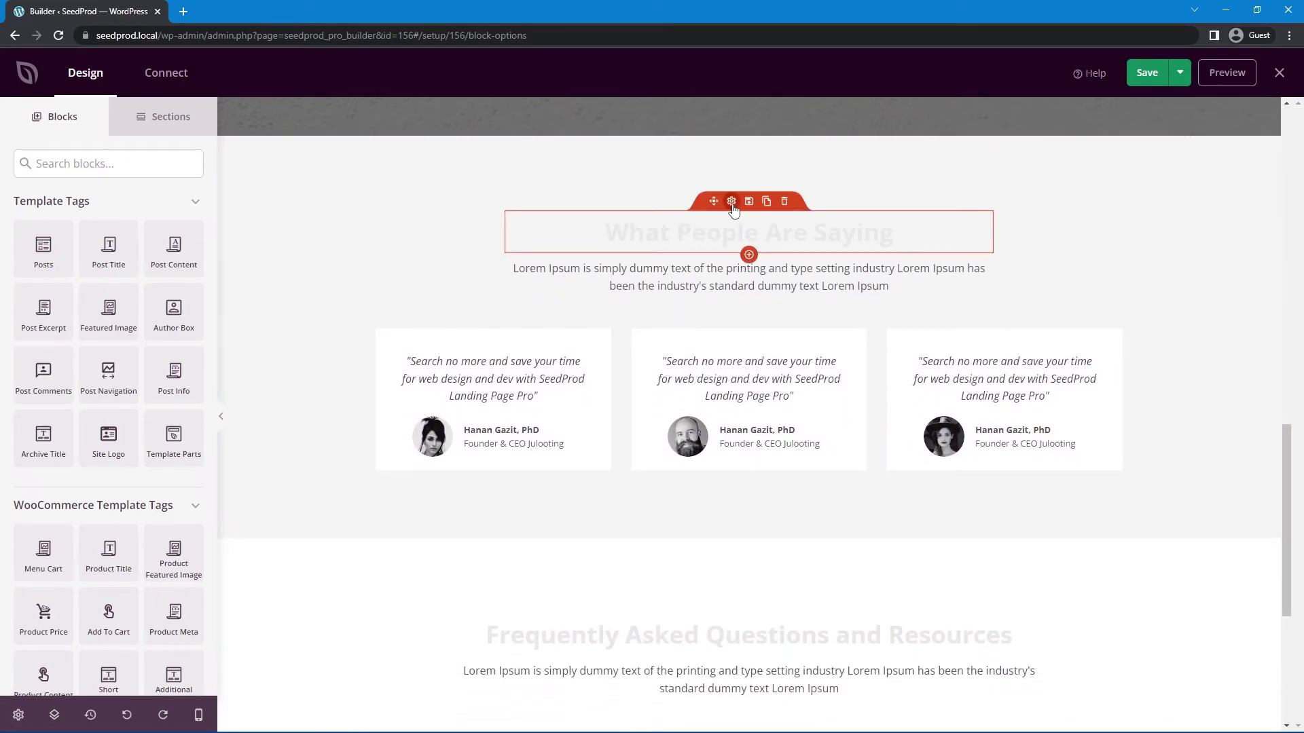
Give the What People Are Saying section a #313131 dark grey background colour.
left_click(306, 177)
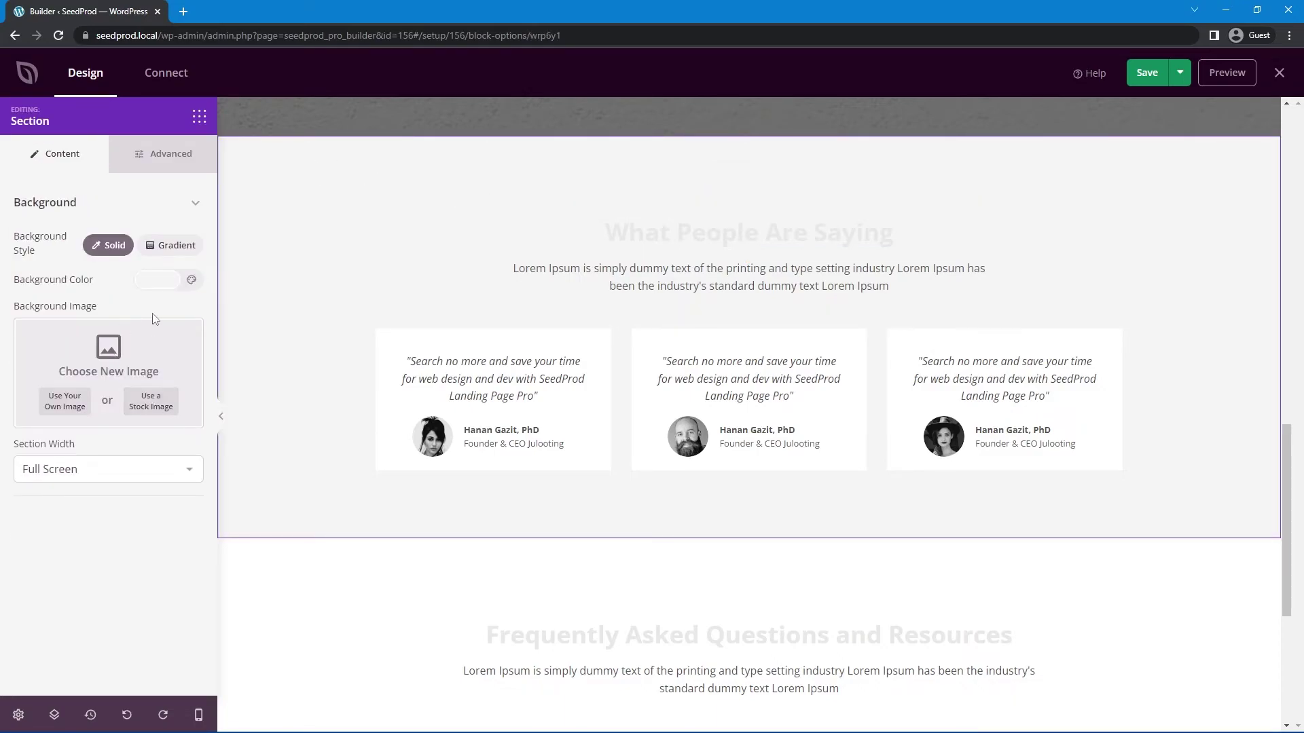
left_click(161, 288)
left_click(58, 341)
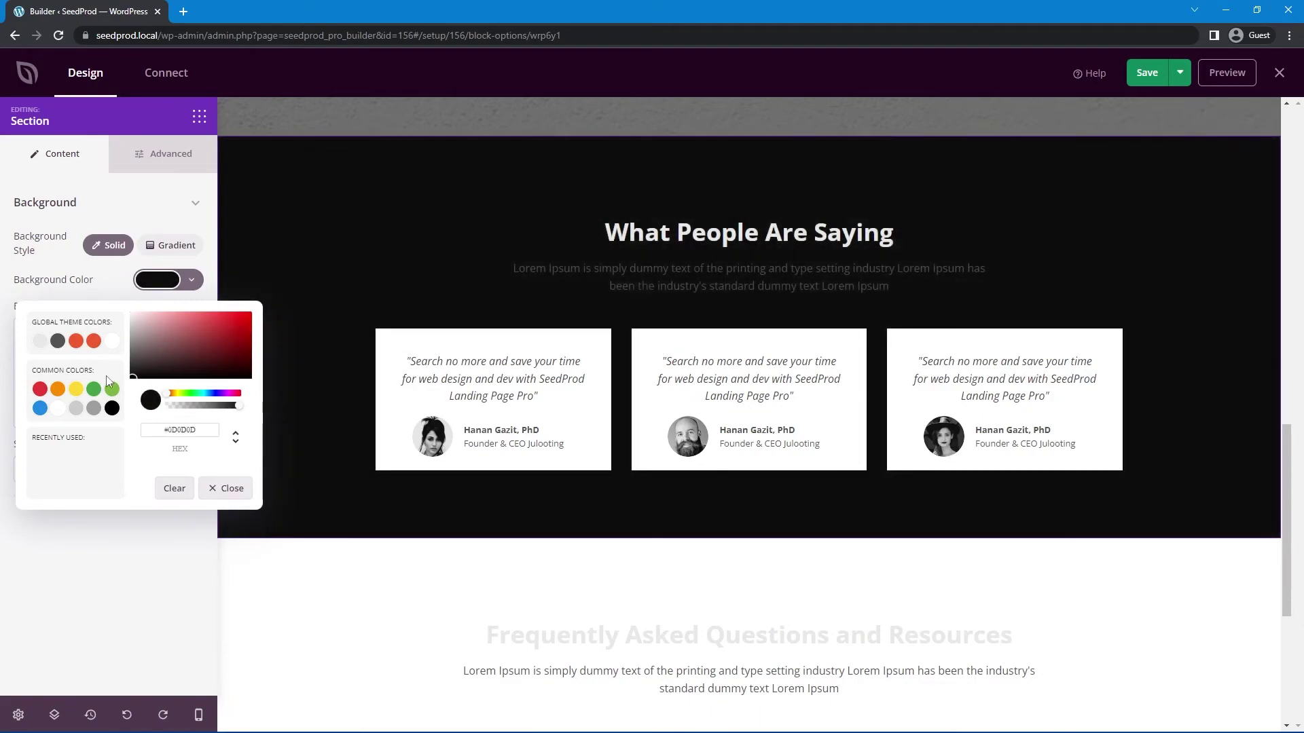